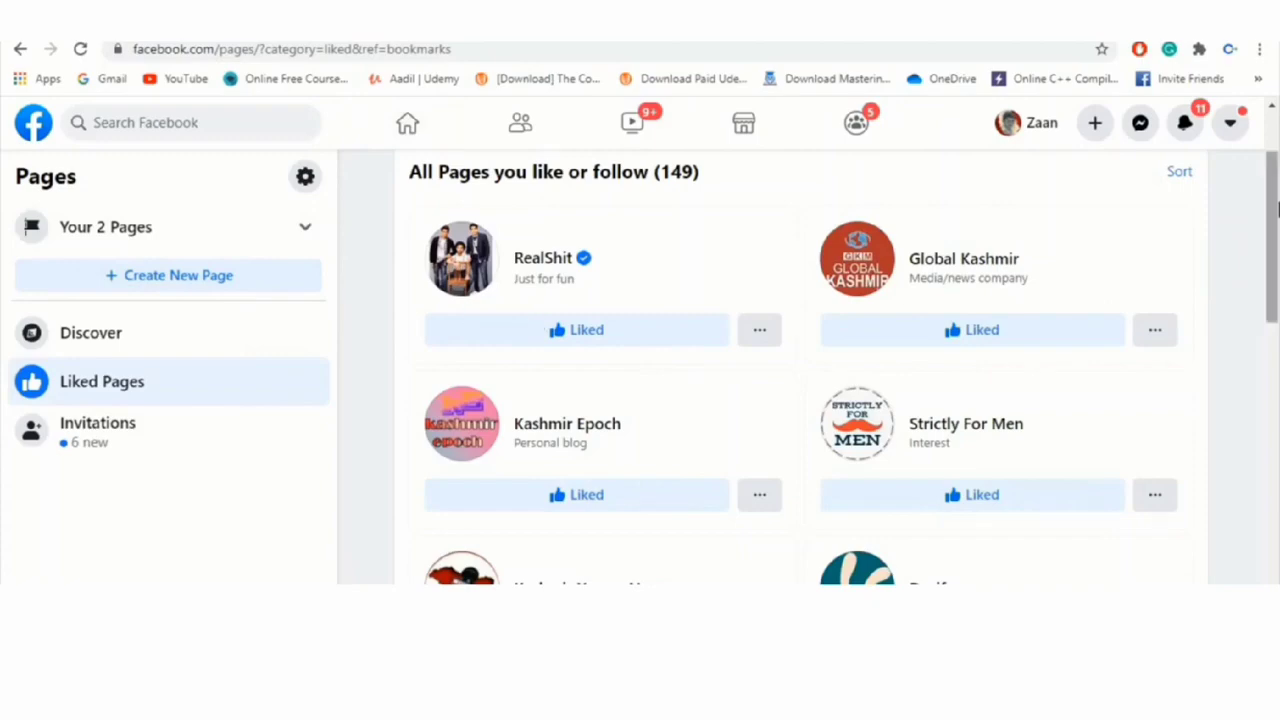
Scroll the 149-page Liked Pages list back to the top.
mouse_move(1277, 205)
left_mouse_down()
mouse_move(1276, 535)
mouse_move(1275, 175)
left_mouse_up()
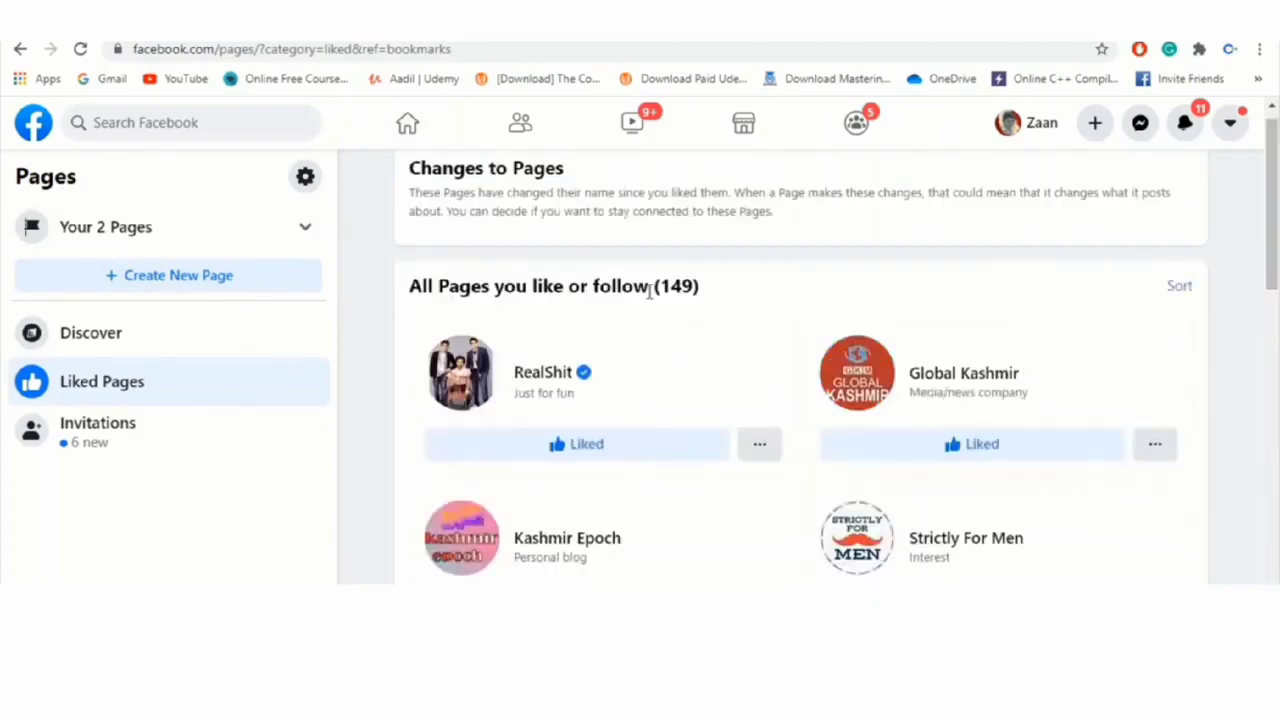
Paste the unlike-all-pages script into the DevTools console and run it.
left_click(260, 565)
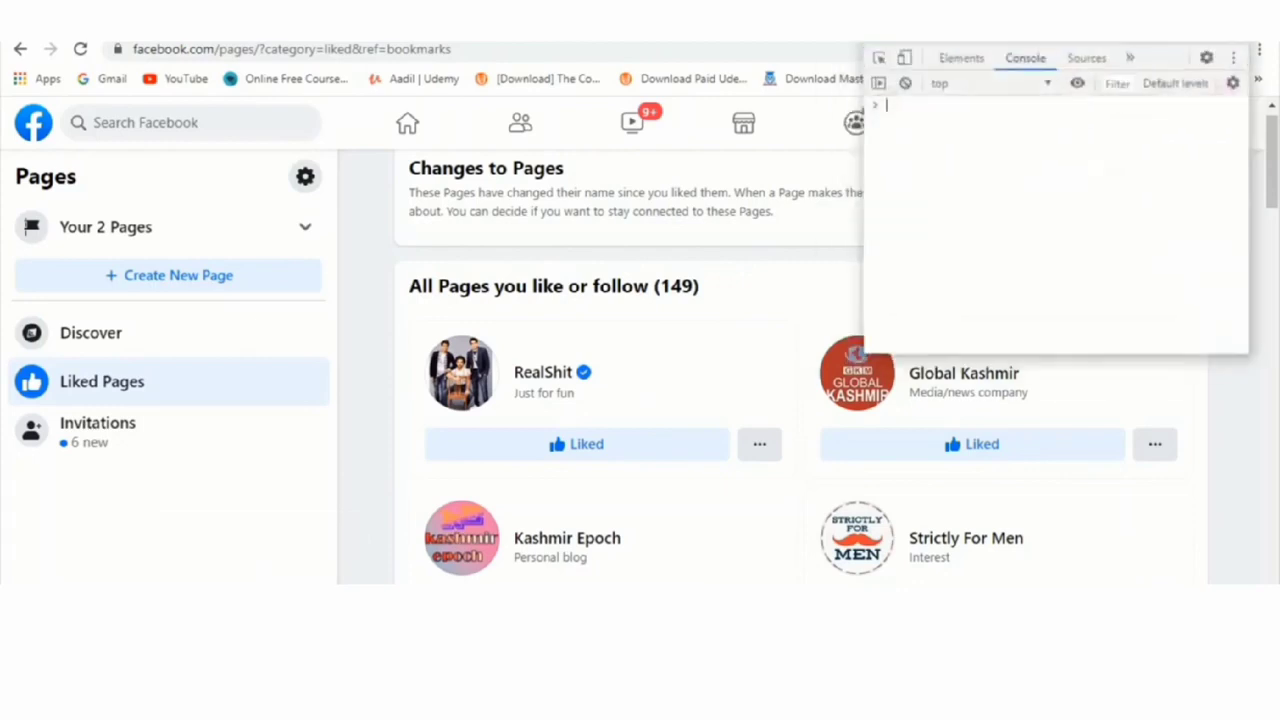
key("ctrl+v")
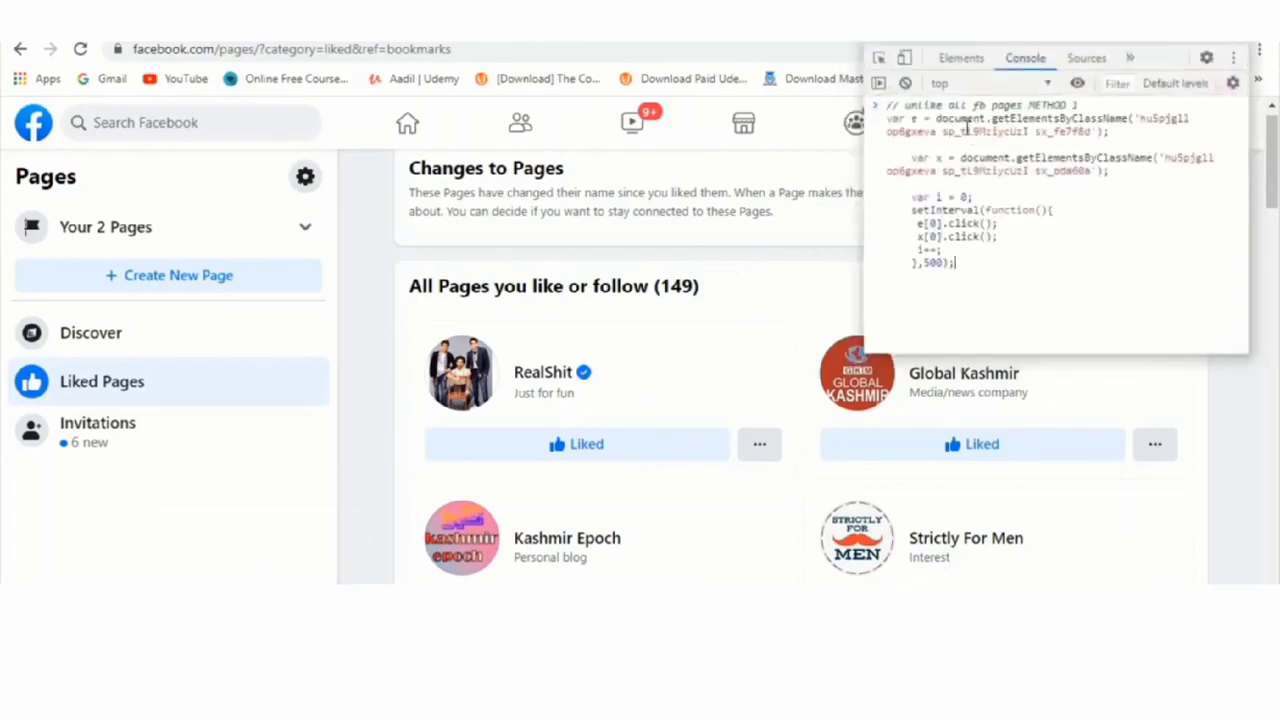
key("Return")
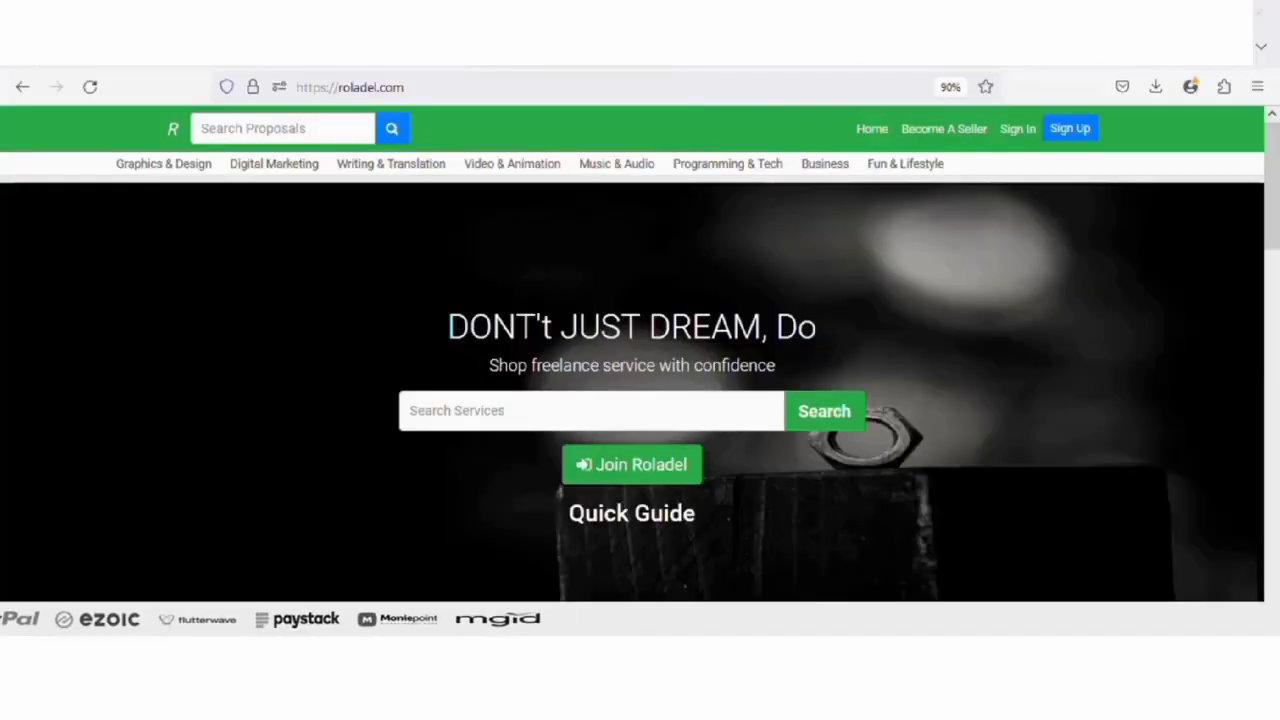
scroll(797, 376, "down", 2)
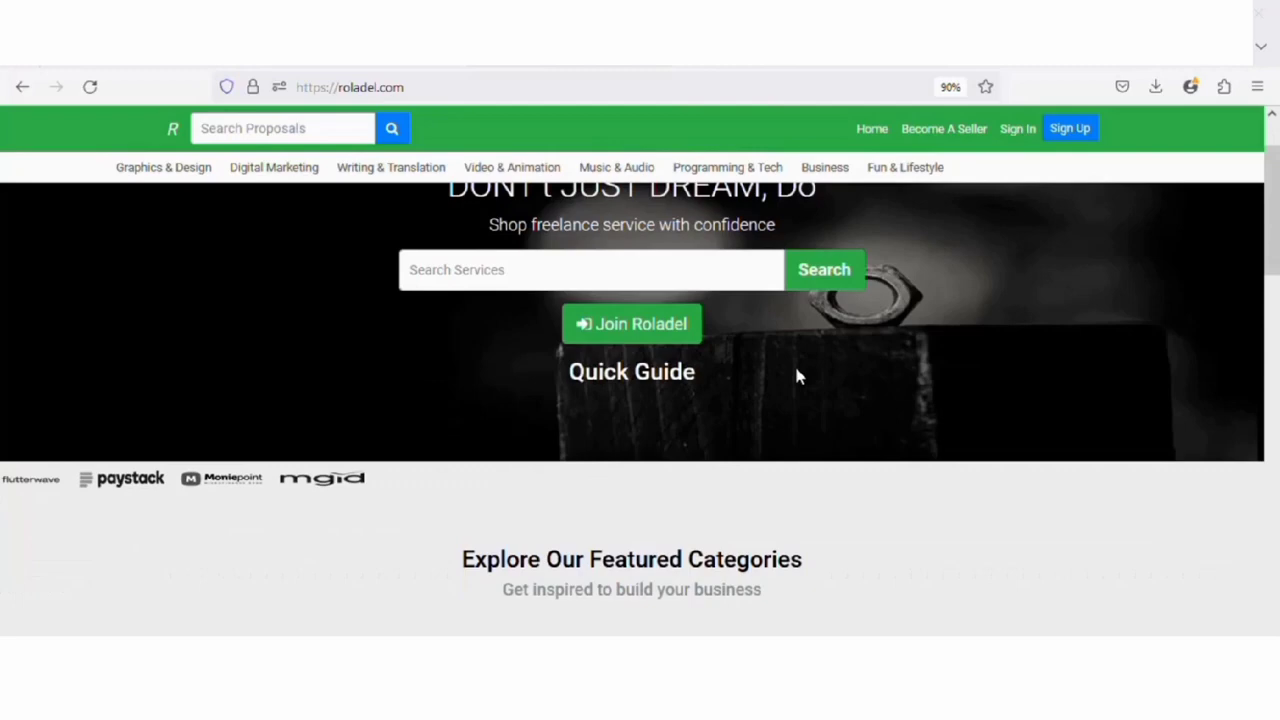
scroll(797, 376, "down", 3)
scroll(797, 376, "down", 3)
scroll(797, 372, "down", 3)
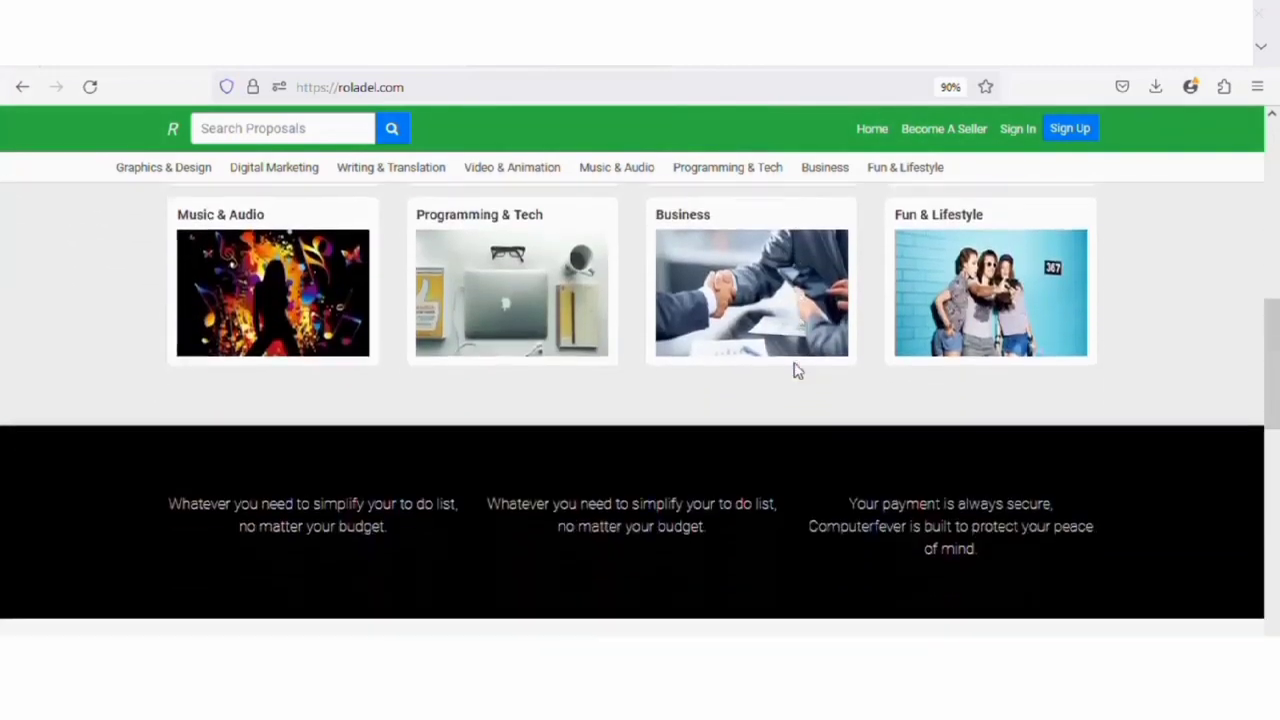
scroll(797, 371, "down", 1)
scroll(797, 371, "down", 3)
scroll(797, 371, "down", 2)
scroll(797, 371, "down", 3)
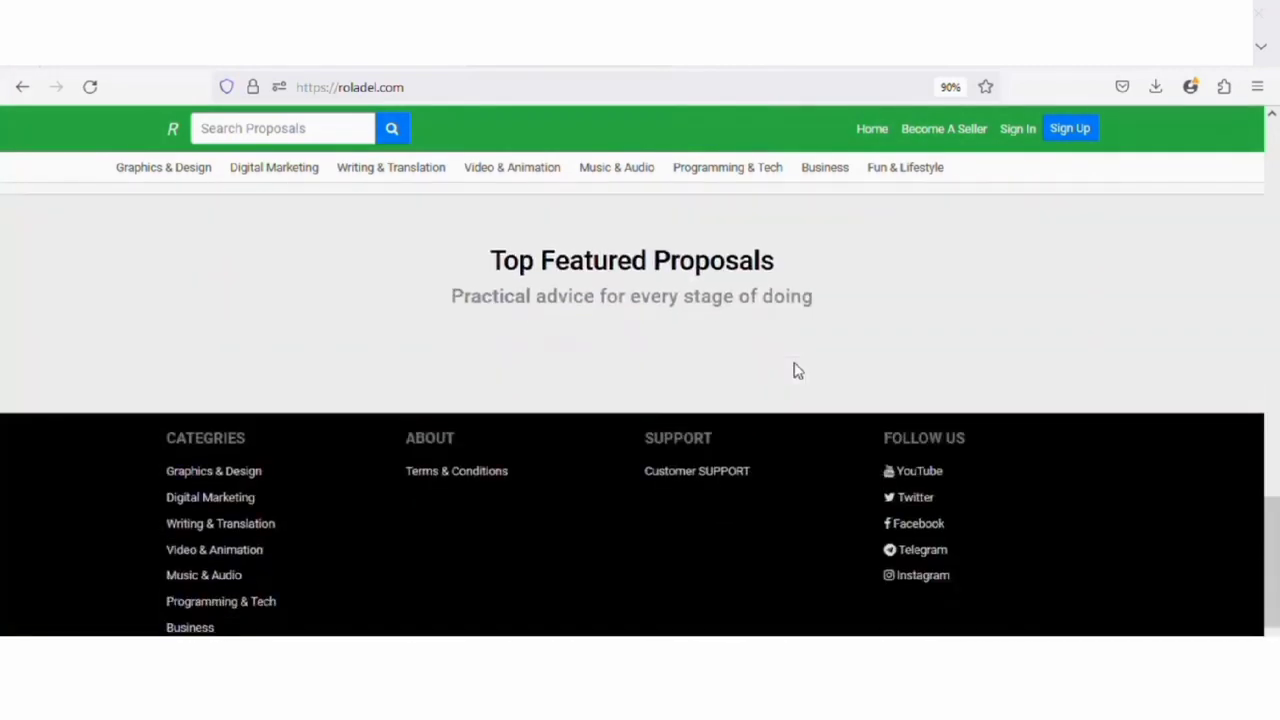
scroll(797, 371, "down", 2)
scroll(795, 370, "up", 3)
scroll(795, 370, "up", 3)
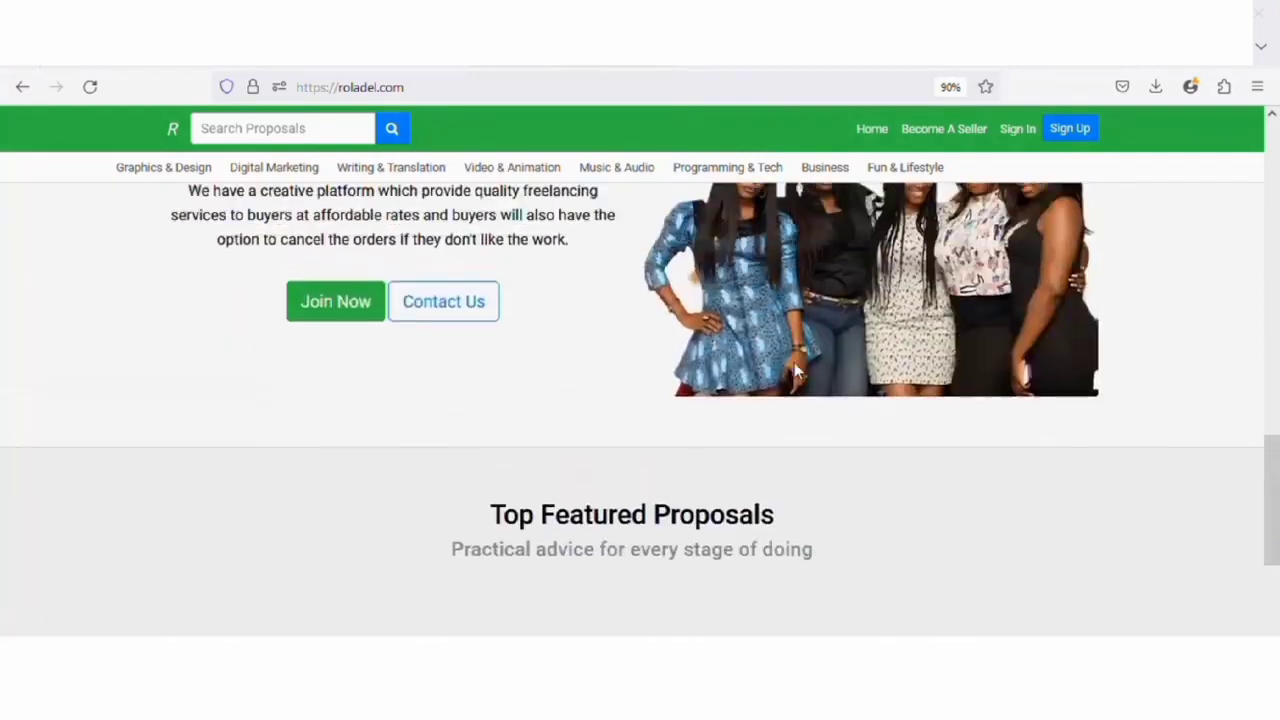
scroll(795, 370, "up", 3)
scroll(795, 370, "up", 3)
scroll(795, 370, "up", 4)
scroll(795, 370, "up", 2)
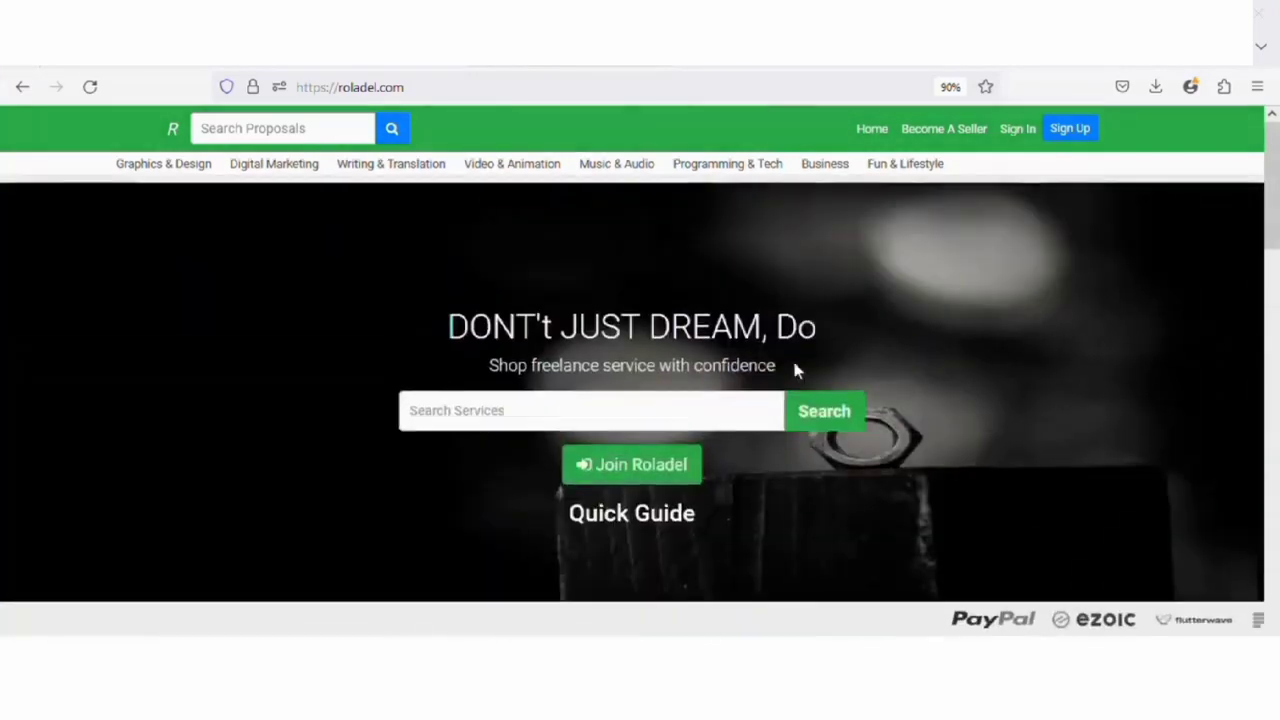
scroll(795, 369, "down", 4)
scroll(795, 369, "down", 4)
scroll(795, 369, "down", 3)
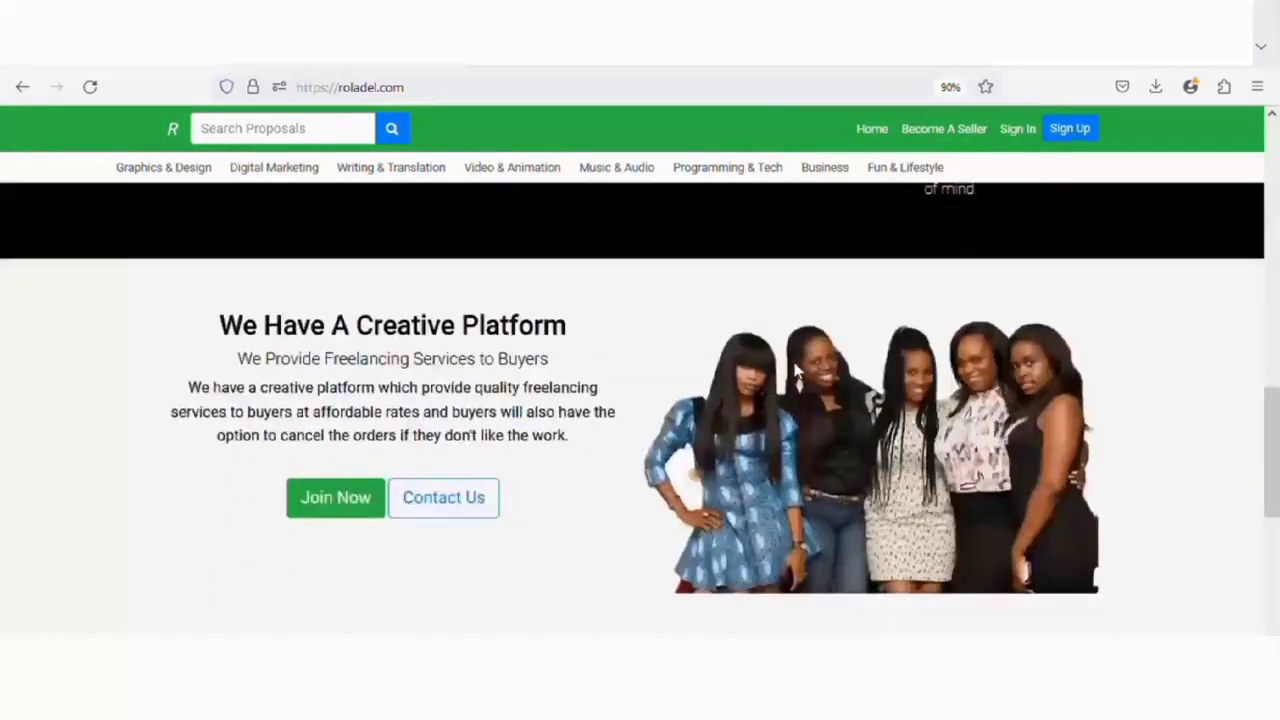
scroll(797, 370, "down", 3)
scroll(797, 370, "down", 2)
scroll(797, 370, "down", 2)
scroll(797, 370, "up", 2)
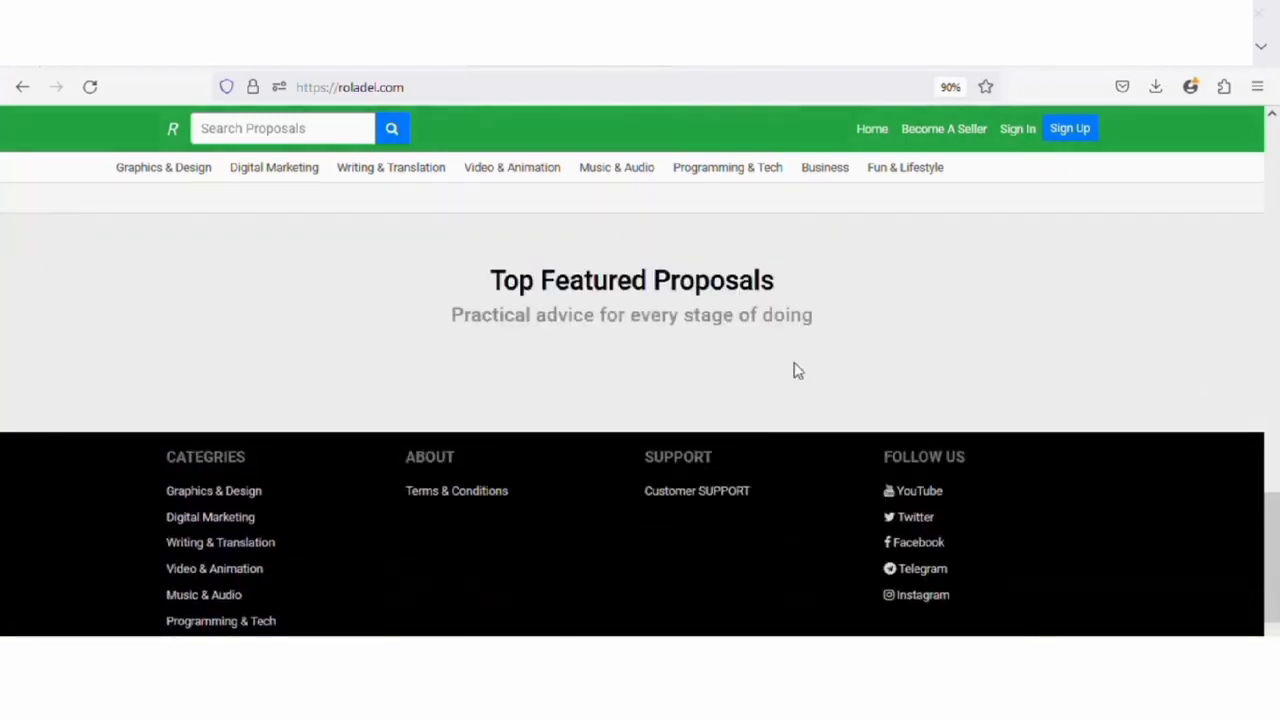
scroll(797, 371, "up", 1)
scroll(797, 371, "up", 3)
scroll(797, 371, "up", 2)
scroll(797, 371, "up", 3)
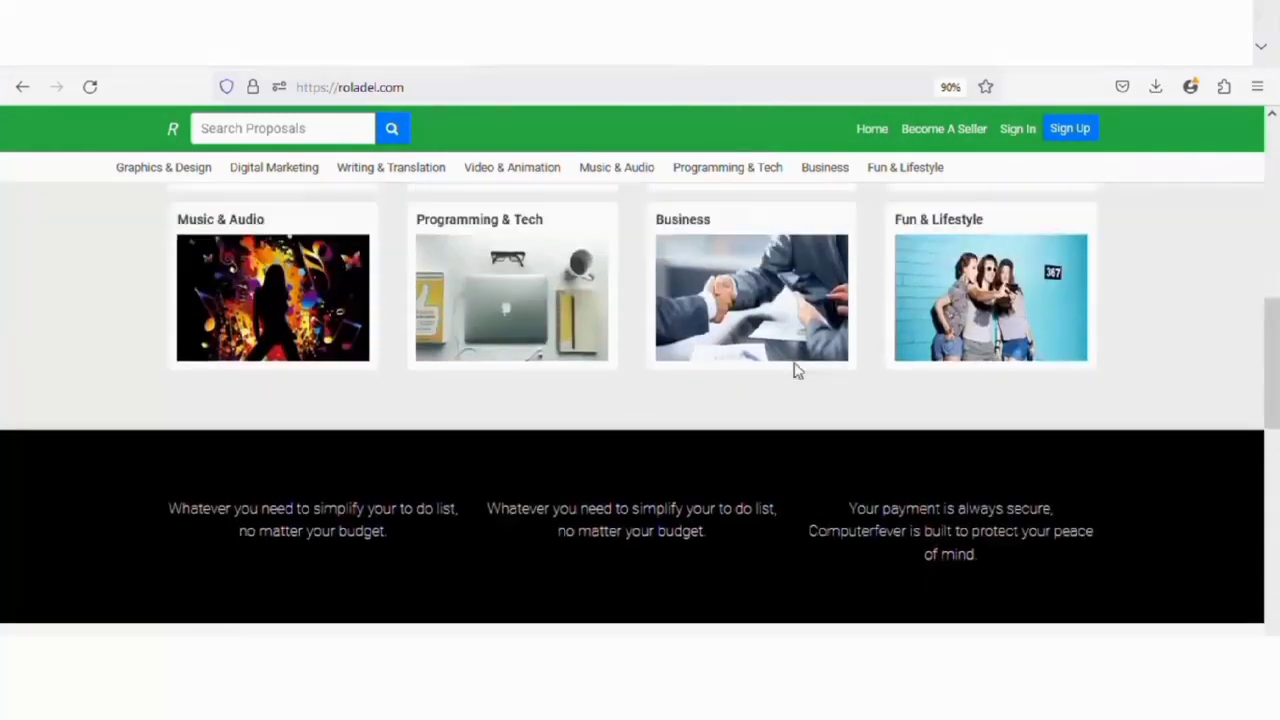
scroll(797, 371, "up", 1)
scroll(797, 371, "up", 2)
scroll(797, 371, "up", 3)
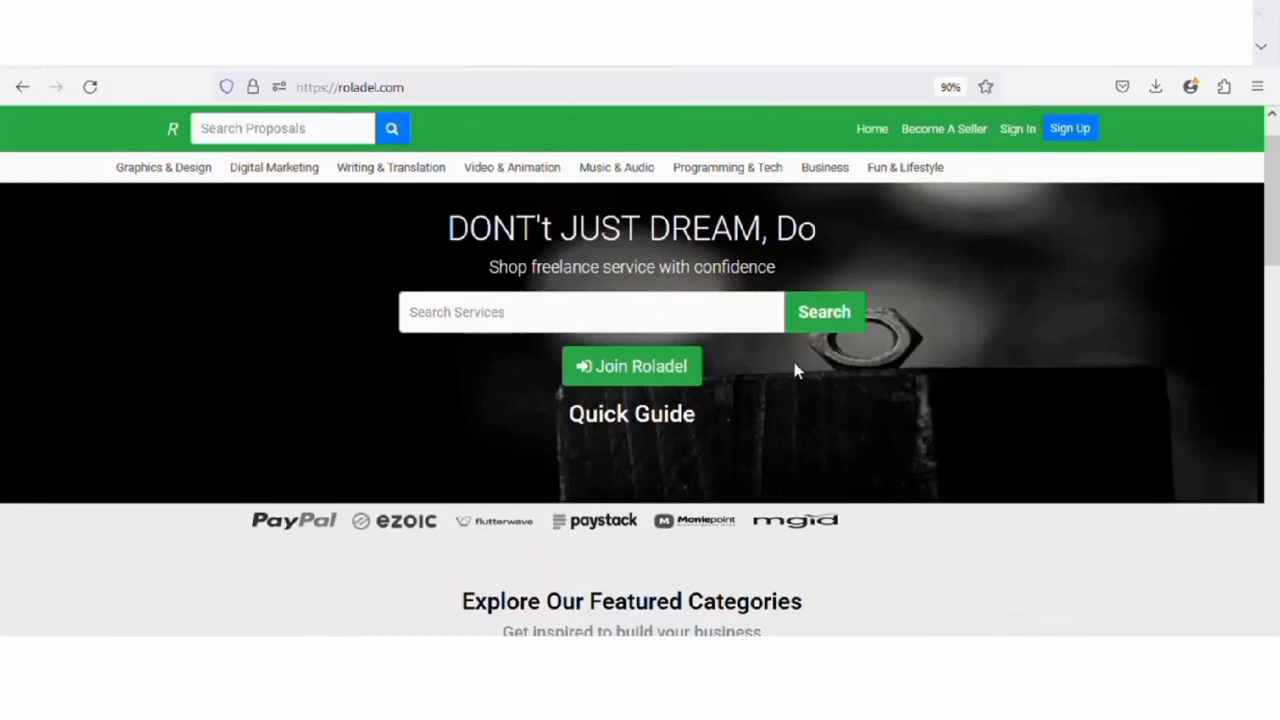
scroll(797, 371, "down", 2)
scroll(797, 371, "down", 1)
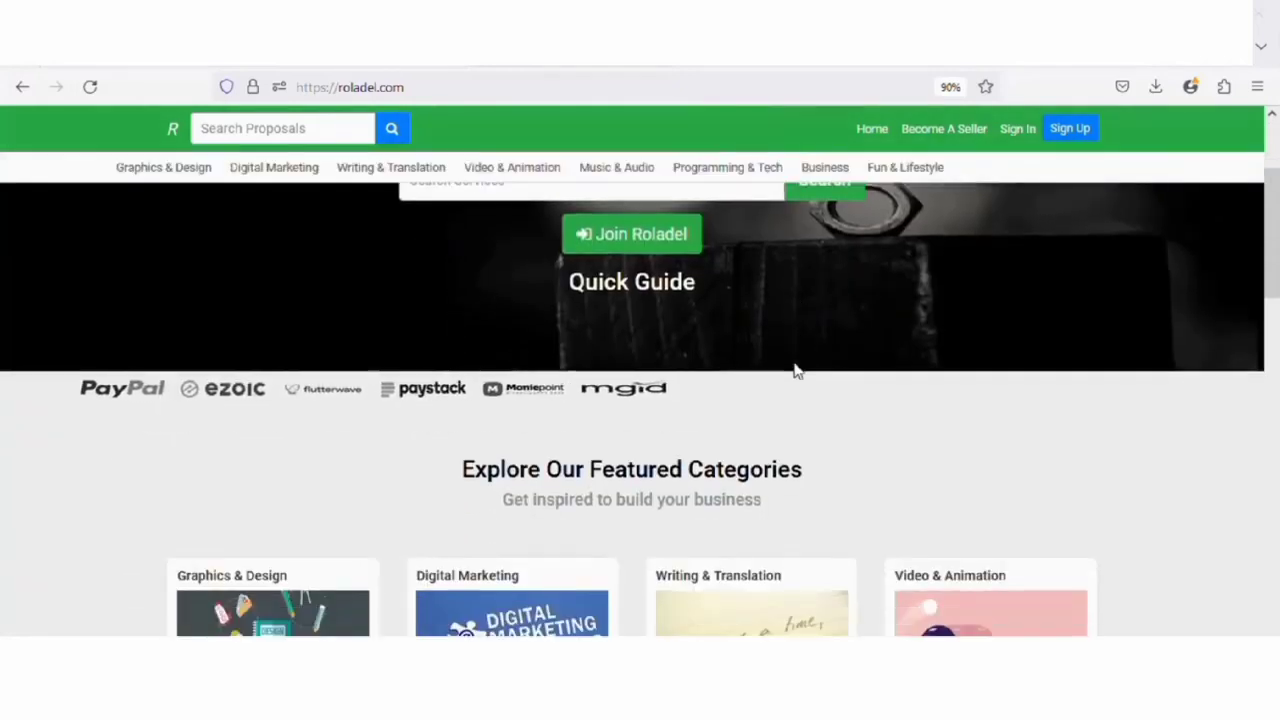
scroll(797, 371, "down", 2)
scroll(797, 371, "down", 2)
scroll(797, 371, "down", 1)
scroll(797, 371, "down", 1)
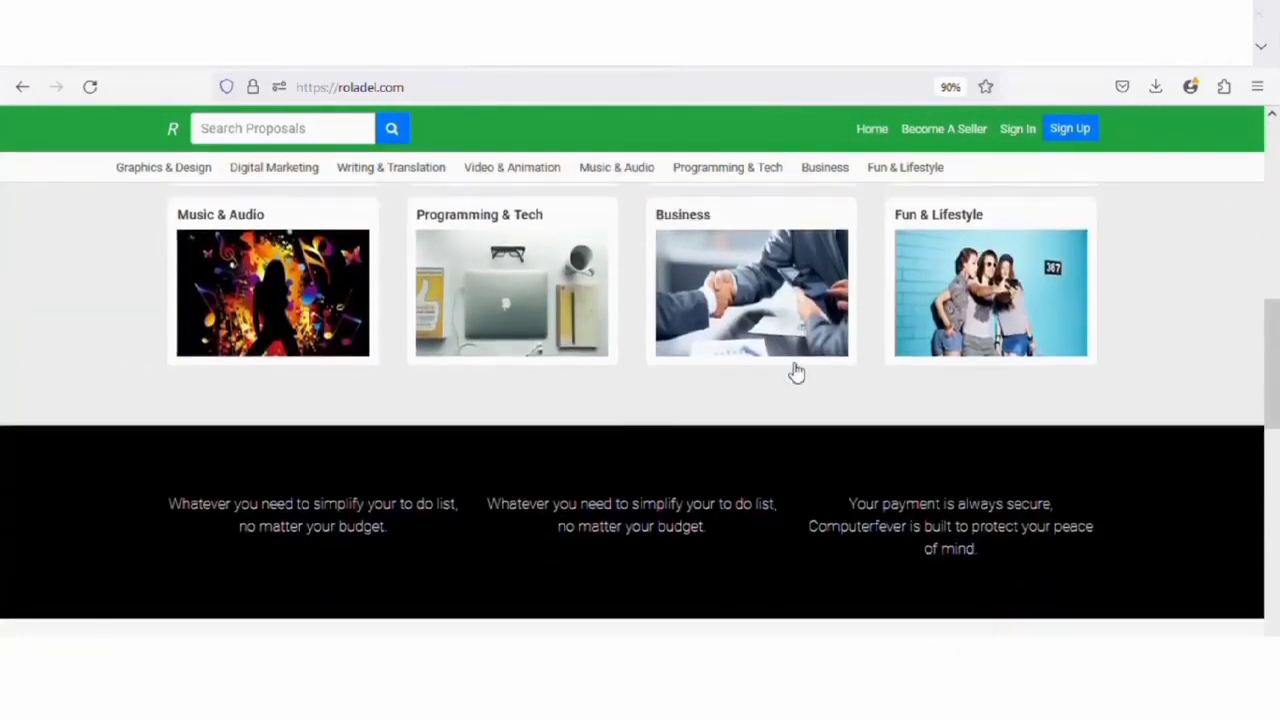
scroll(797, 371, "down", 1)
scroll(797, 371, "down", 2)
scroll(797, 371, "down", 1)
scroll(797, 371, "down", 1)
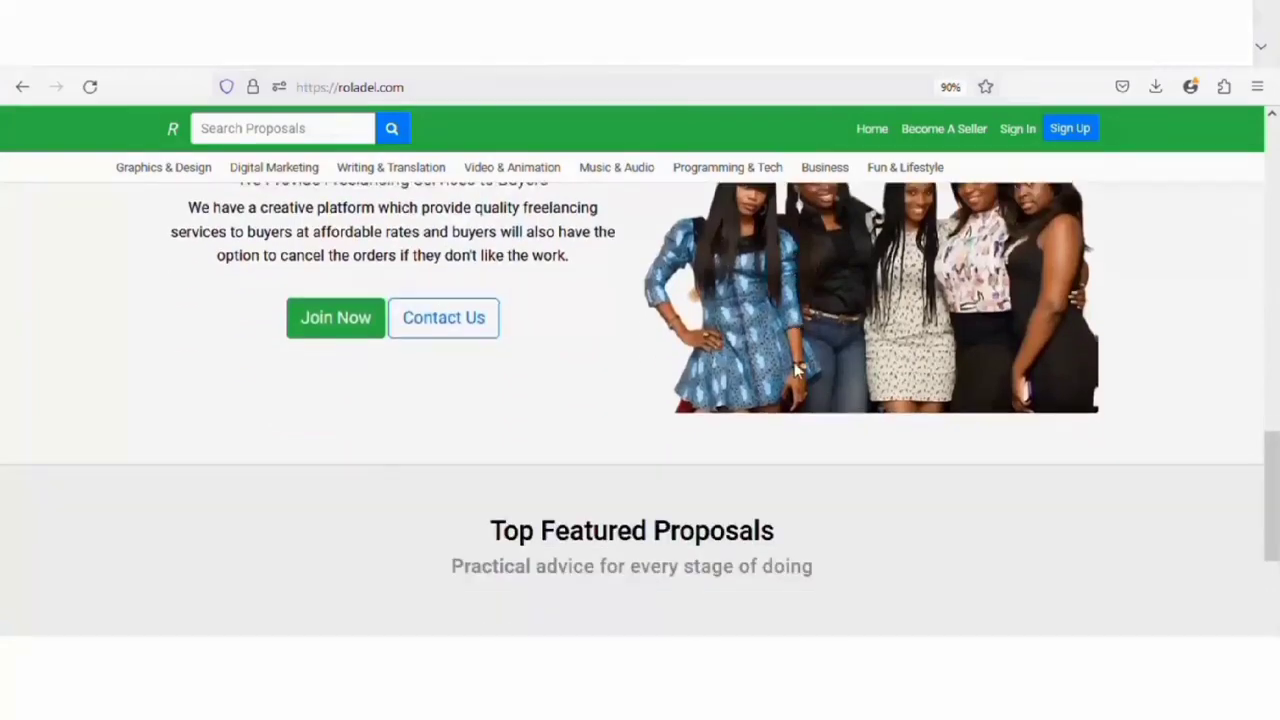
scroll(700, 351, "down", 1)
scroll(471, 271, "down", 3)
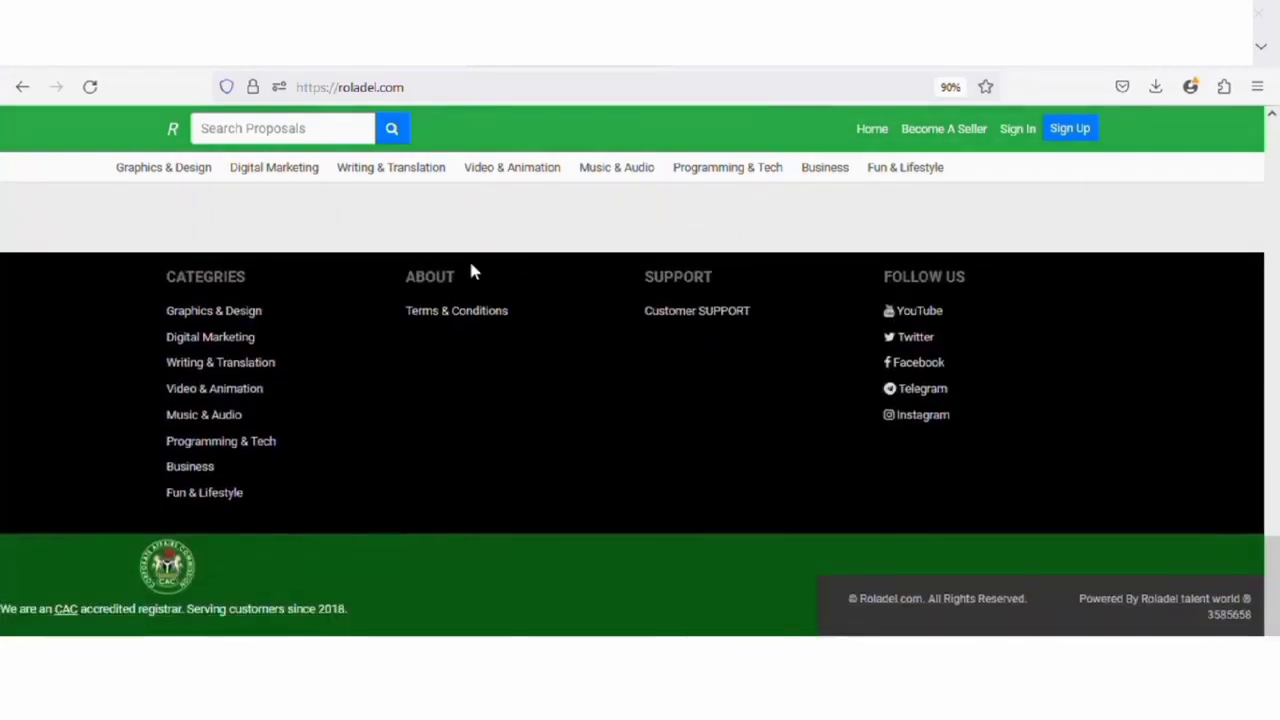
scroll(474, 271, "up", 2)
scroll(474, 271, "up", 3)
scroll(474, 271, "up", 2)
scroll(479, 272, "up", 3)
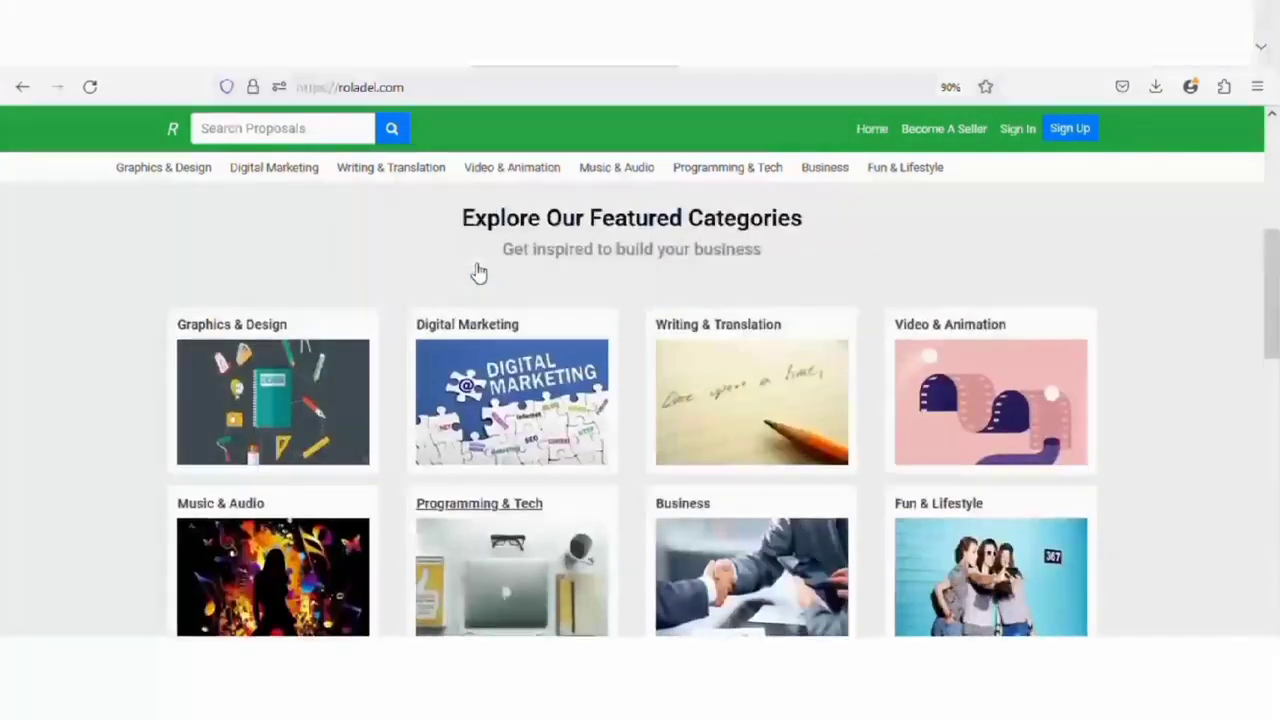
scroll(479, 272, "up", 3)
scroll(477, 271, "up", 2)
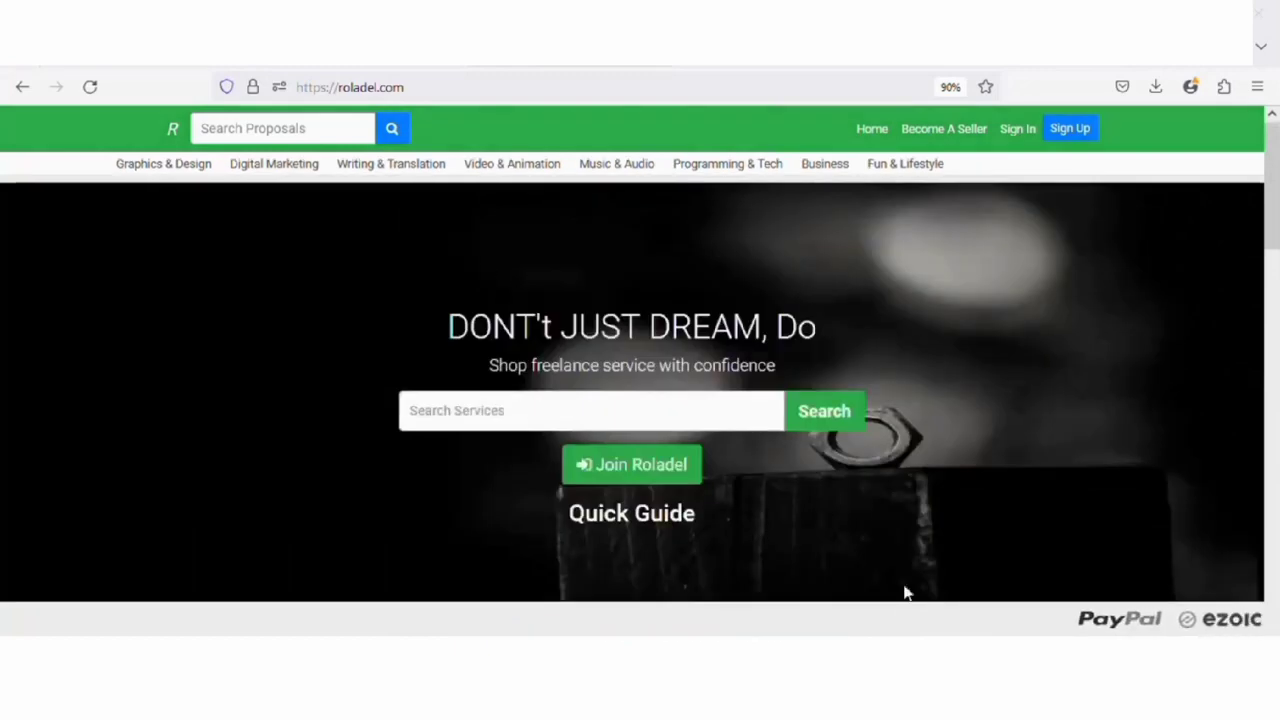
scroll(794, 366, "down", 5)
scroll(794, 368, "down", 2)
scroll(795, 371, "down", 1)
scroll(795, 371, "down", 2)
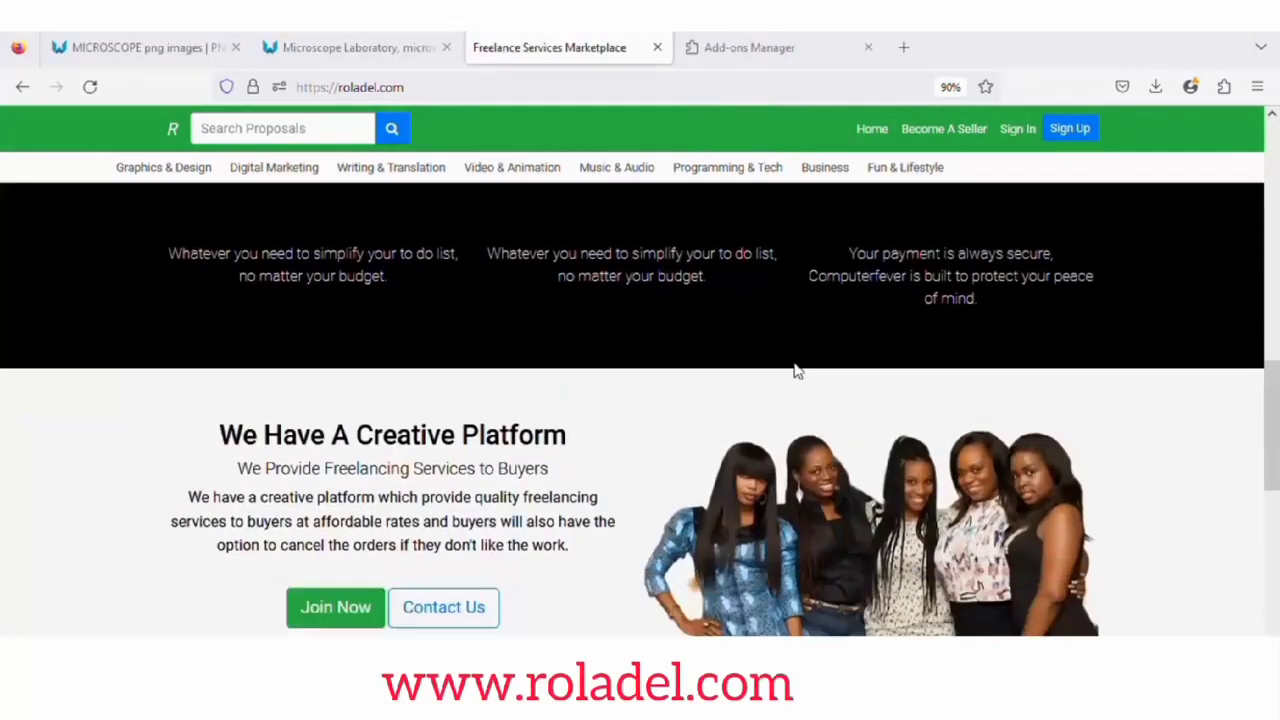
scroll(795, 371, "down", 2)
scroll(795, 371, "down", 1)
Load the Facebook home feed and expand the sidebar shortcuts down to Pages.
scroll(795, 371, "down", 1)
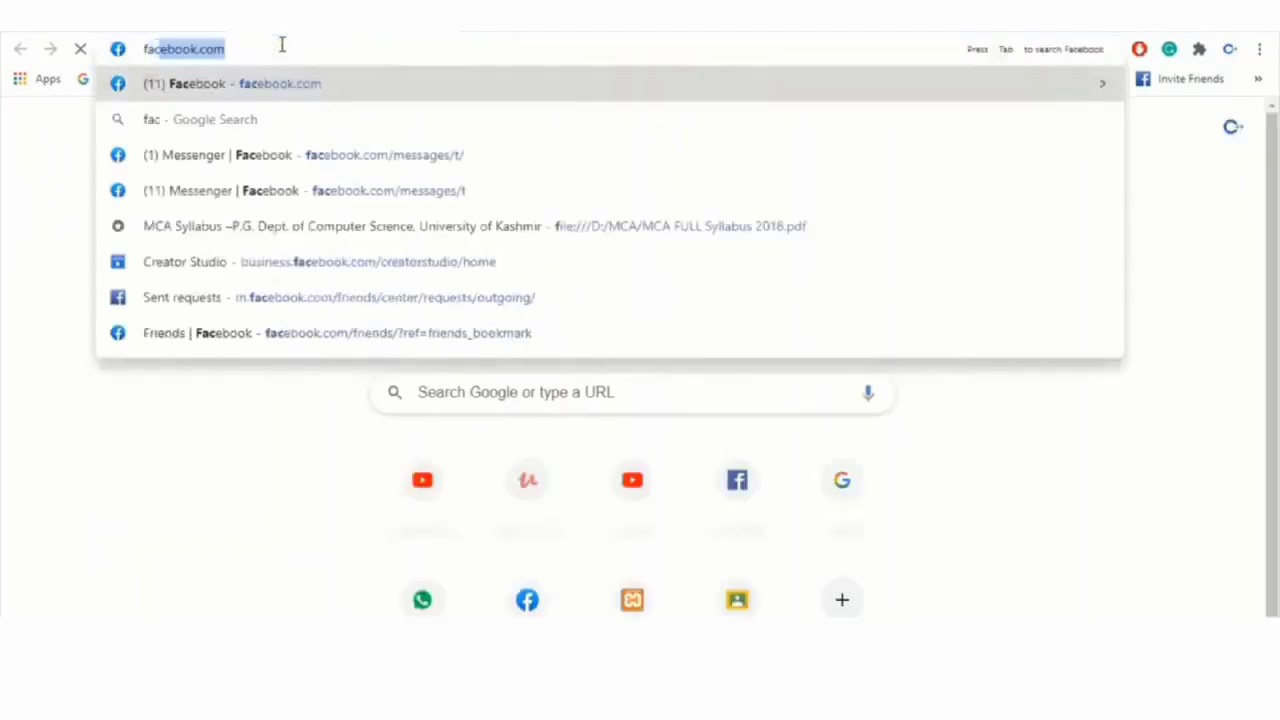
type("c")
key("Return")
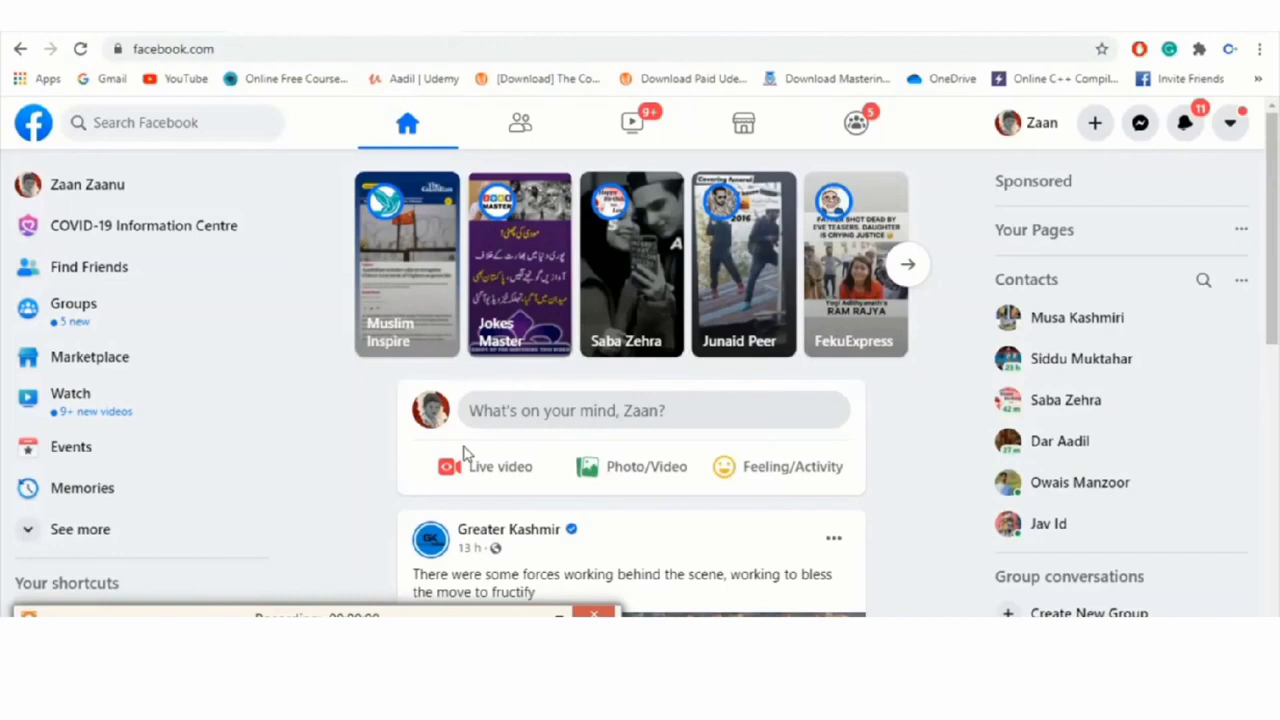
left_click(90, 531)
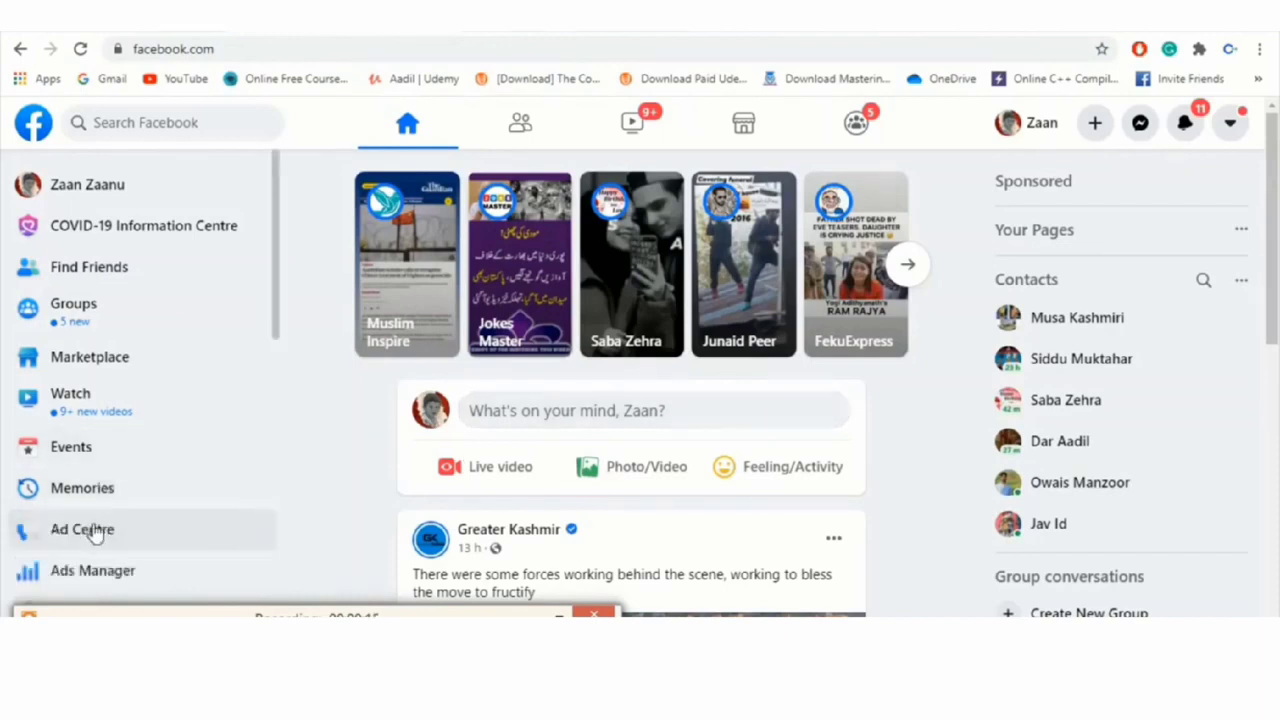
left_click_drag(277, 277, 277, 535)
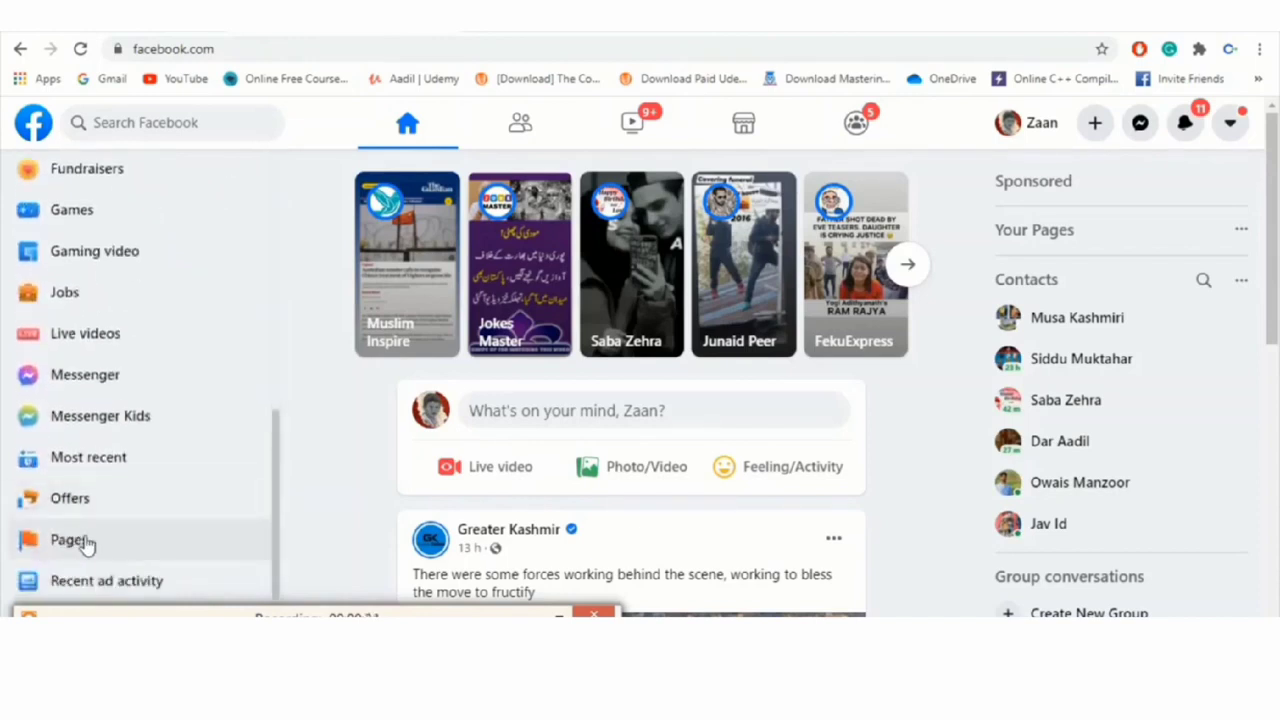
Open Liked Pages, now listing 135 pages, and scroll through it back to the top.
left_click(93, 541)
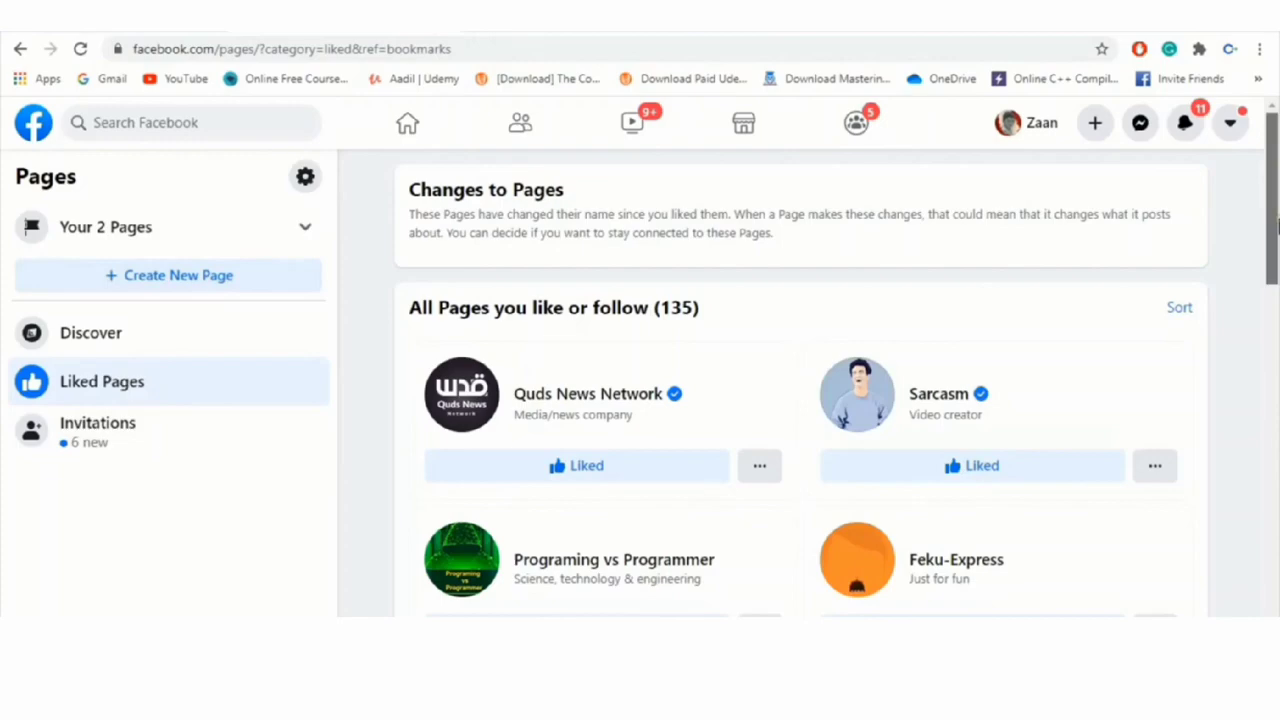
left_click_drag(1275, 228, 1275, 311)
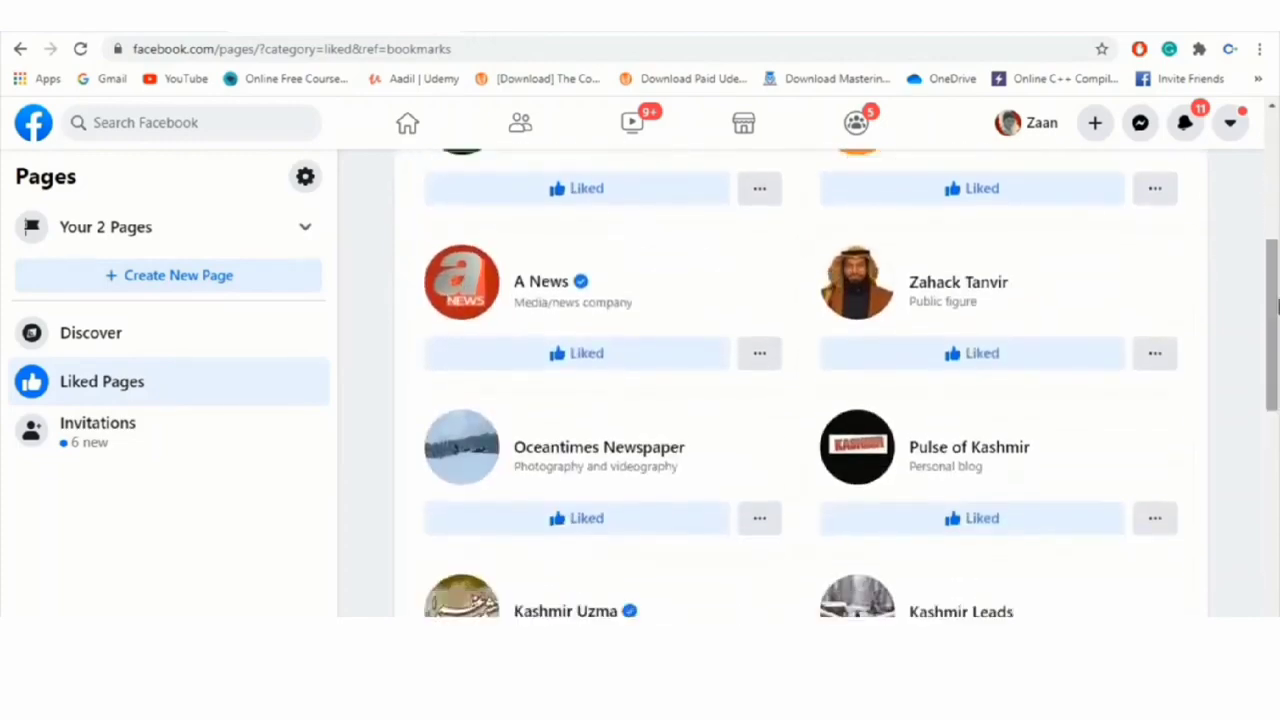
mouse_move(1275, 311)
left_mouse_down()
mouse_move(1275, 197)
mouse_move(1270, 602)
left_mouse_up()
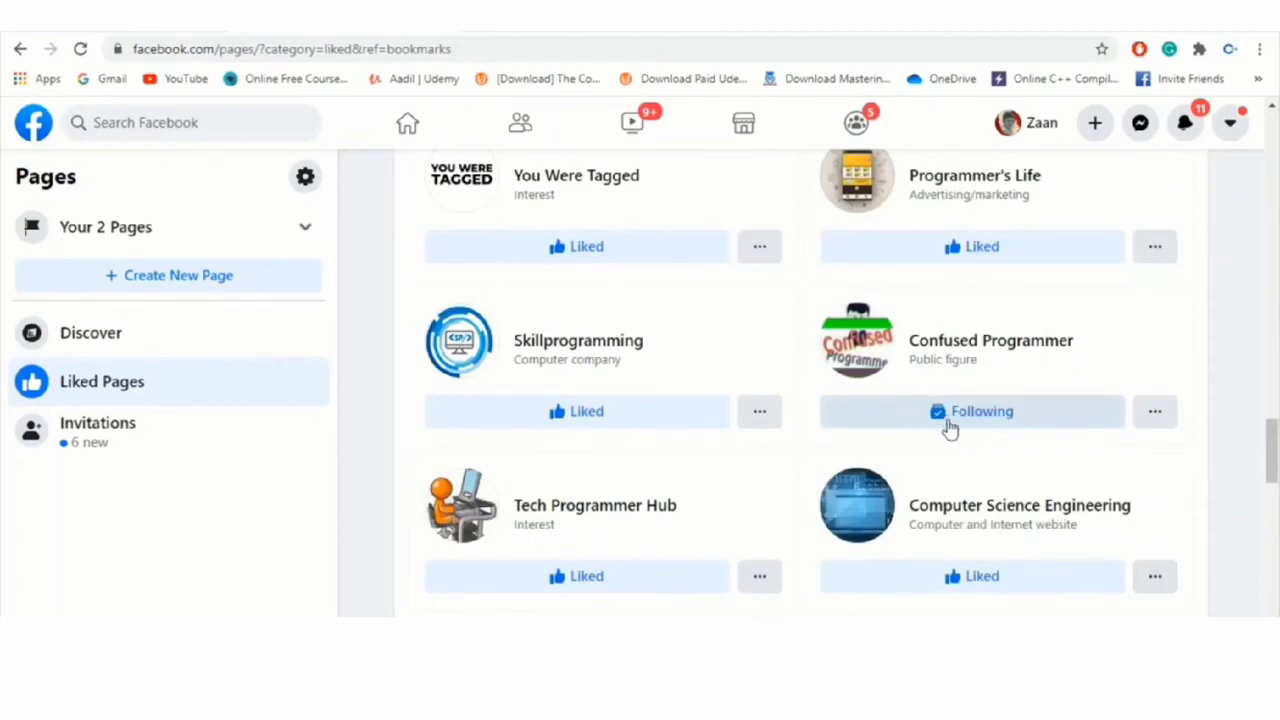
left_click_drag(1272, 450, 1273, 128)
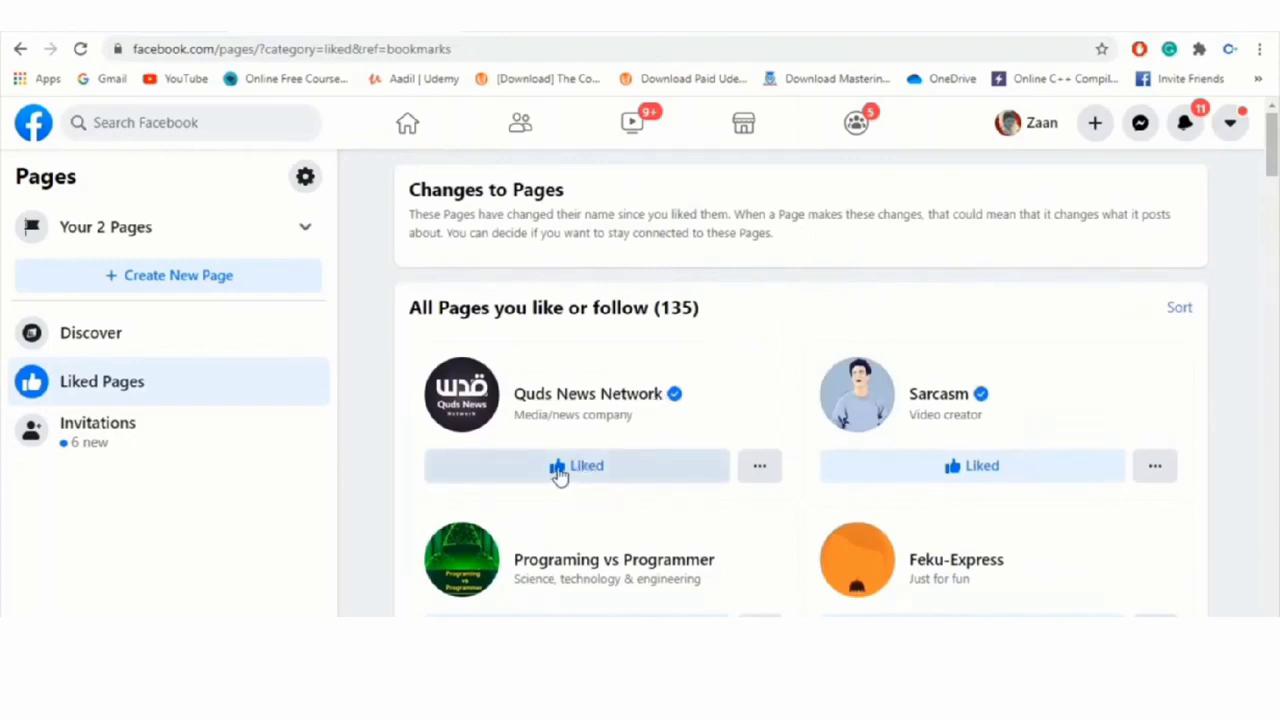
Inspect the Liked icon in DevTools and copy its class name.
right_click(558, 473)
left_click(612, 462)
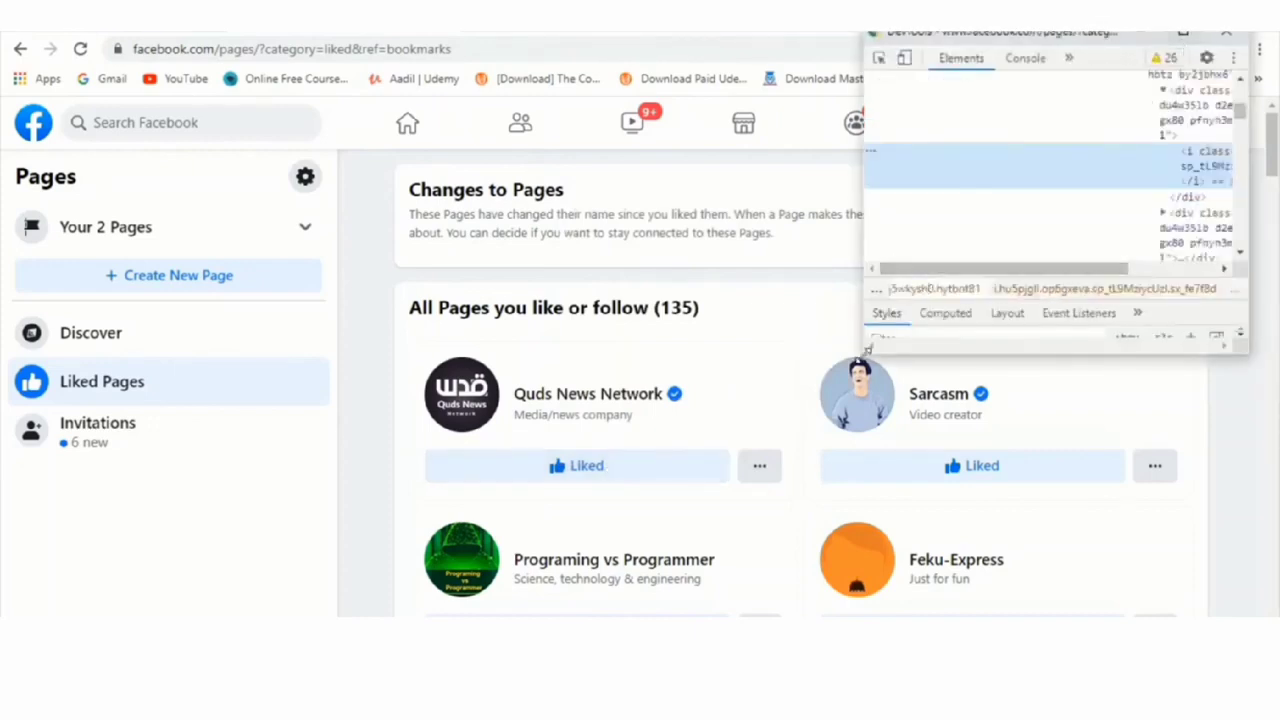
left_click_drag(868, 345, 762, 582)
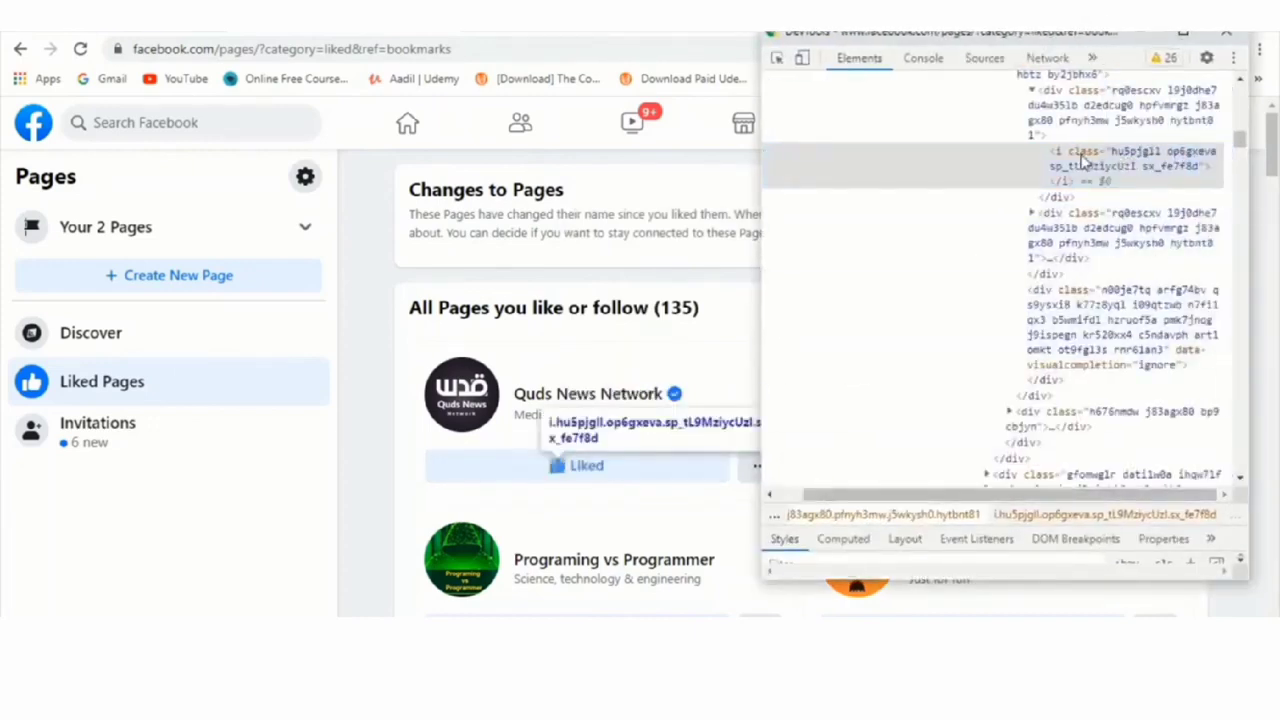
double_click(1125, 162)
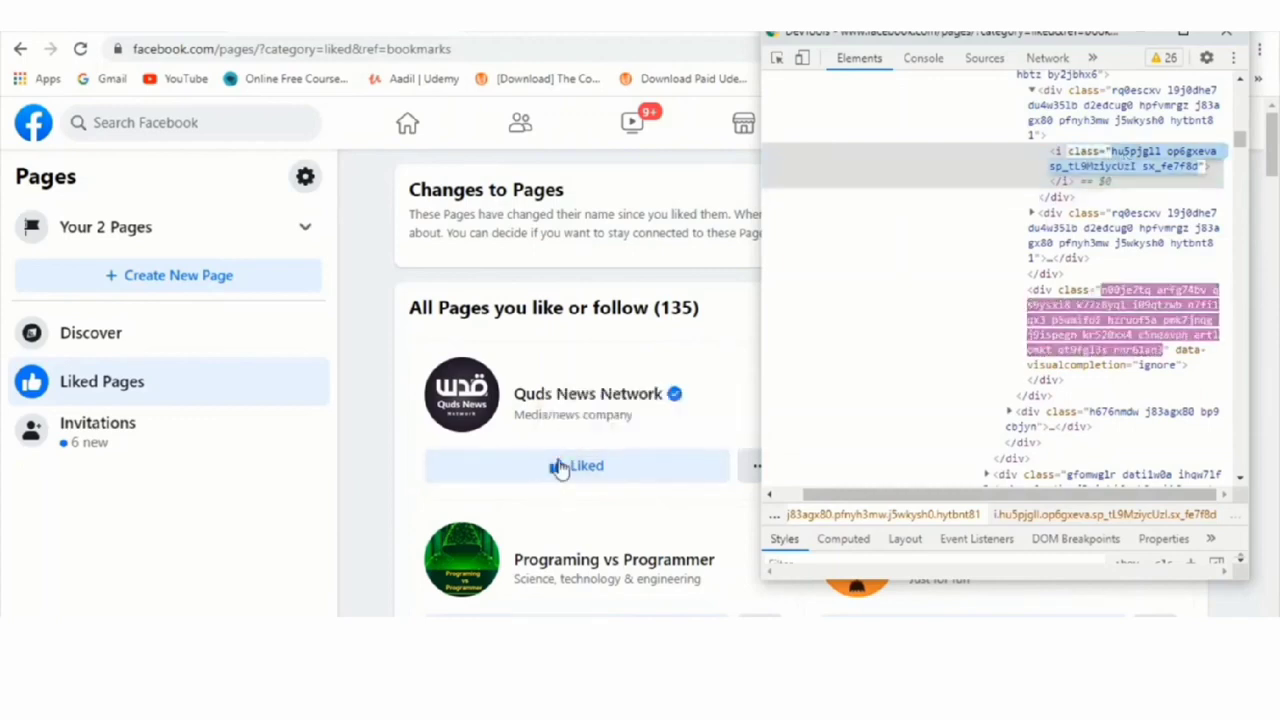
left_click(1155, 34)
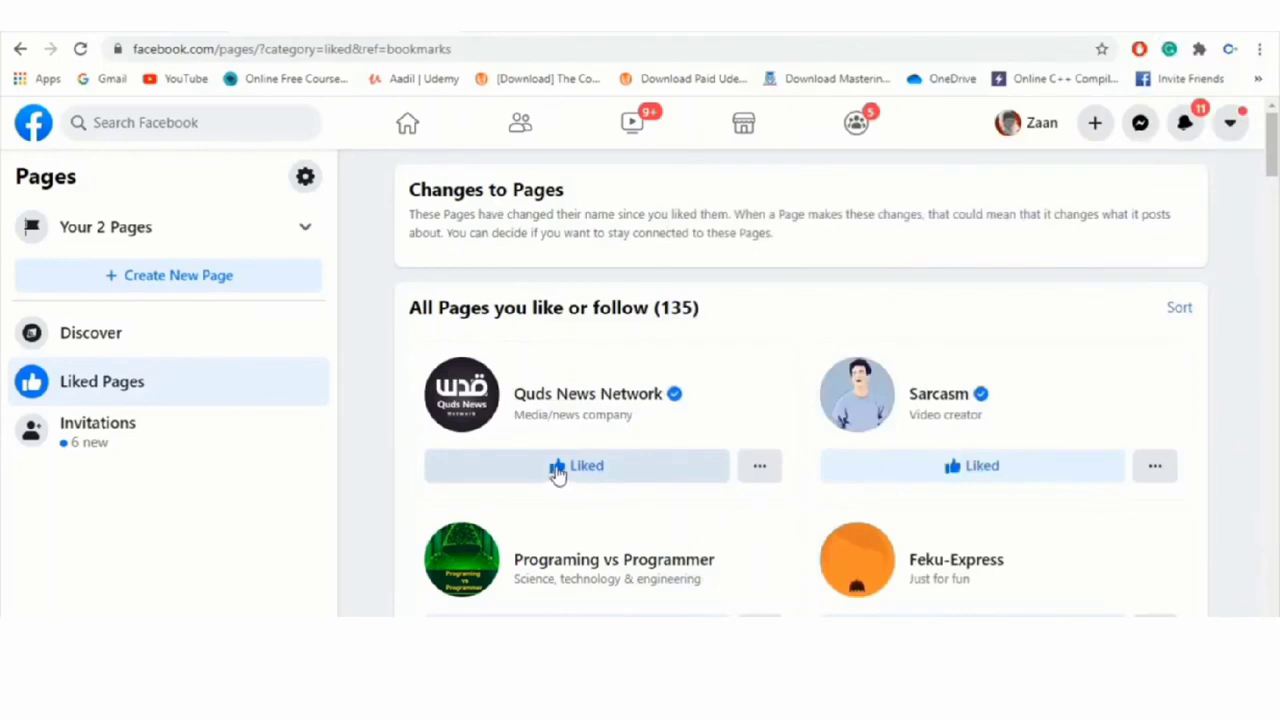
right_click(558, 474)
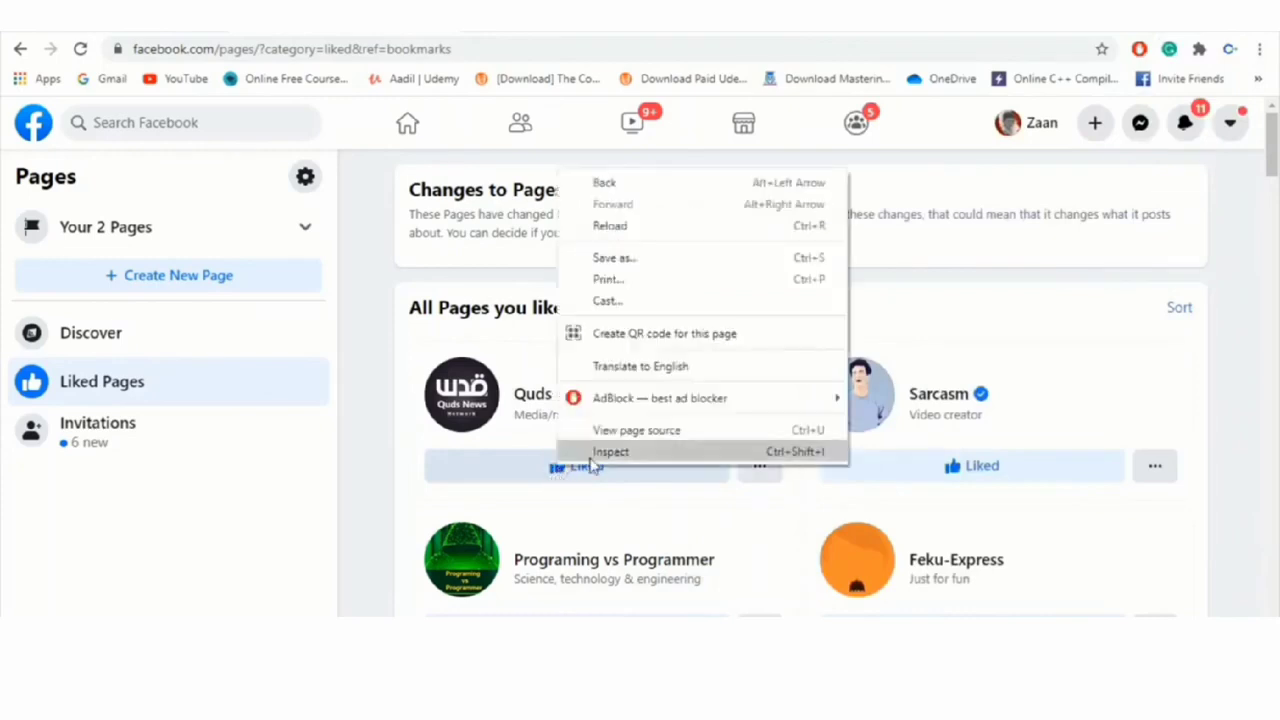
left_click(588, 458)
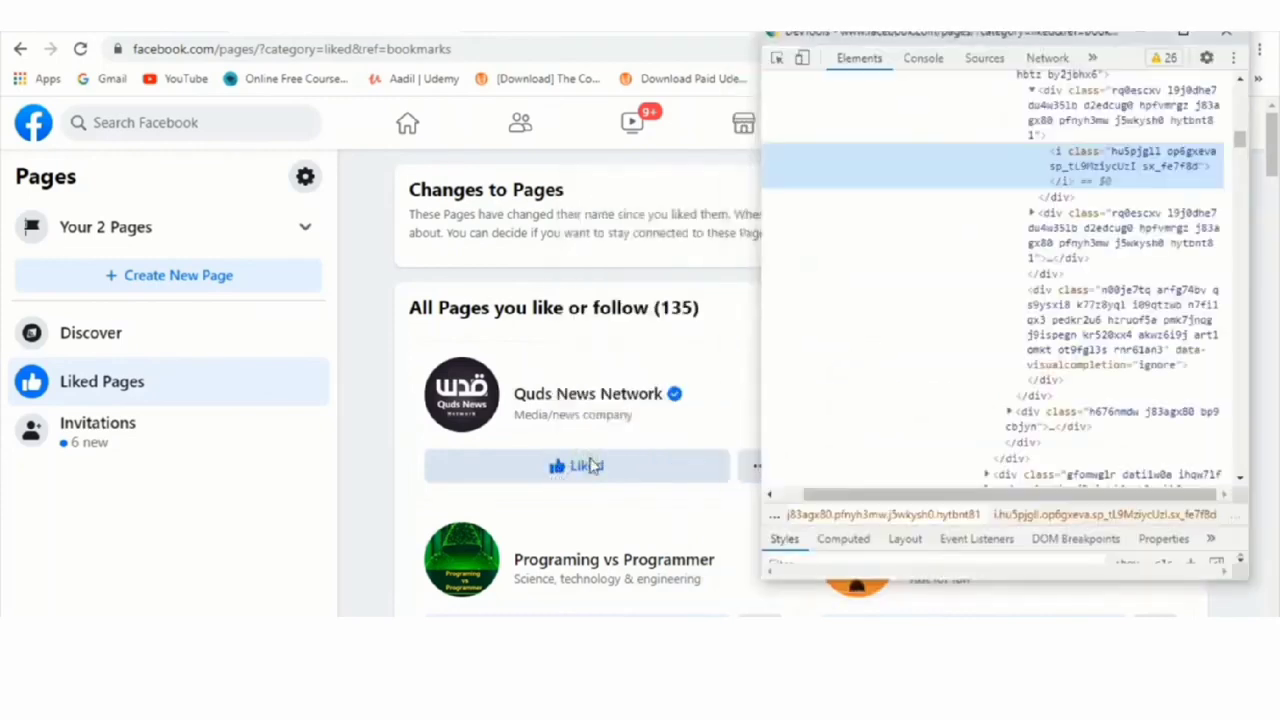
double_click(1135, 152)
key("ctrl+c")
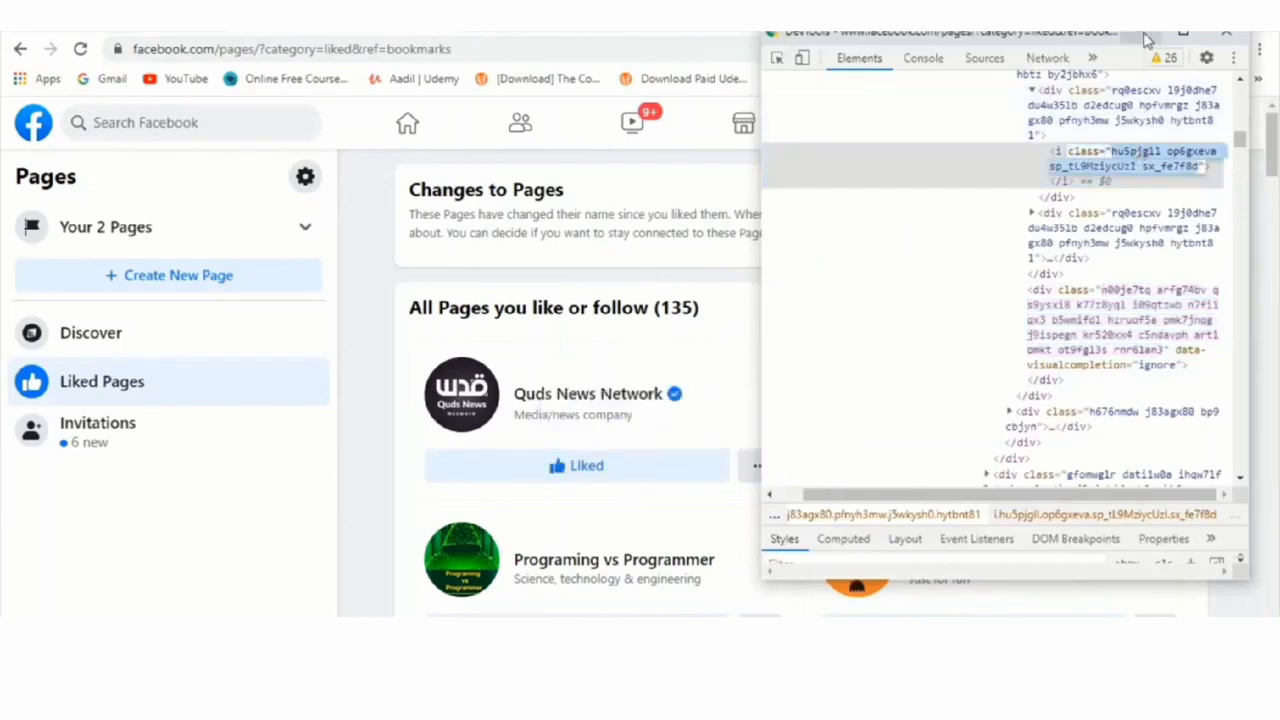
left_click(1148, 38)
Paste the Liked icon's class name over the var e placeholder in the script.
key("alt+Tab")
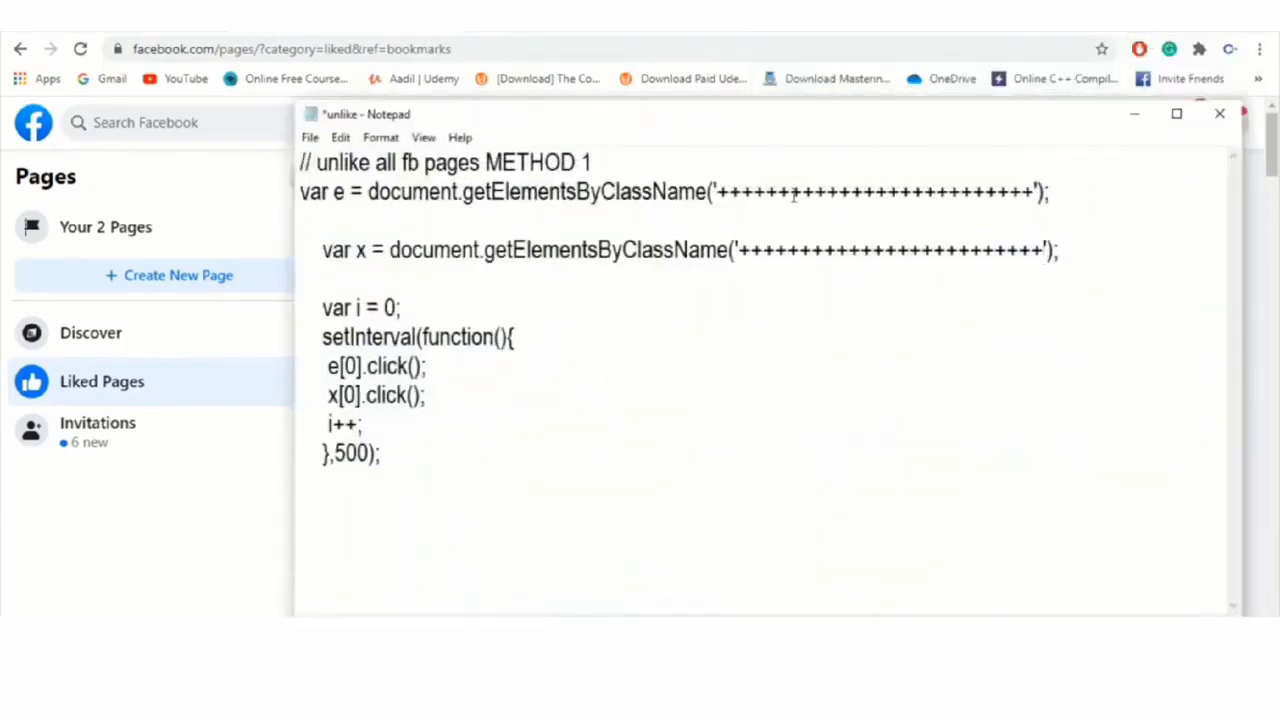
left_click_drag(1033, 192, 727, 196)
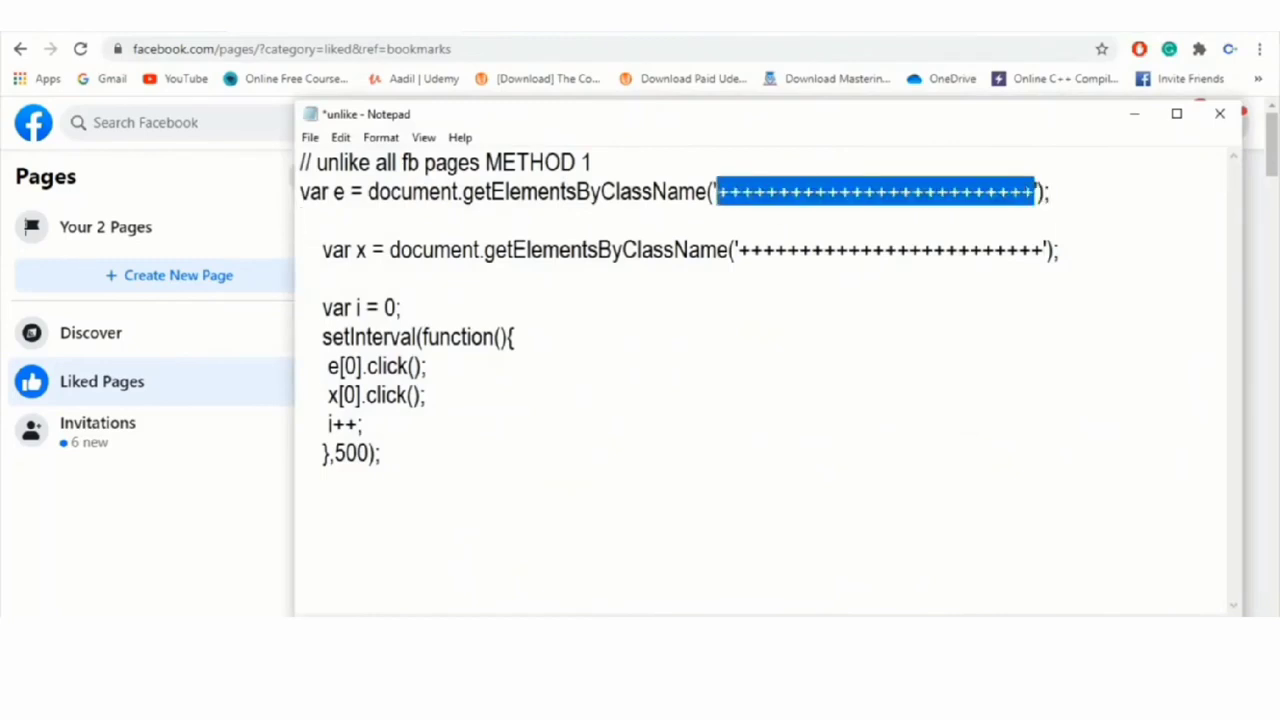
key("ctrl+v")
left_click(1136, 114)
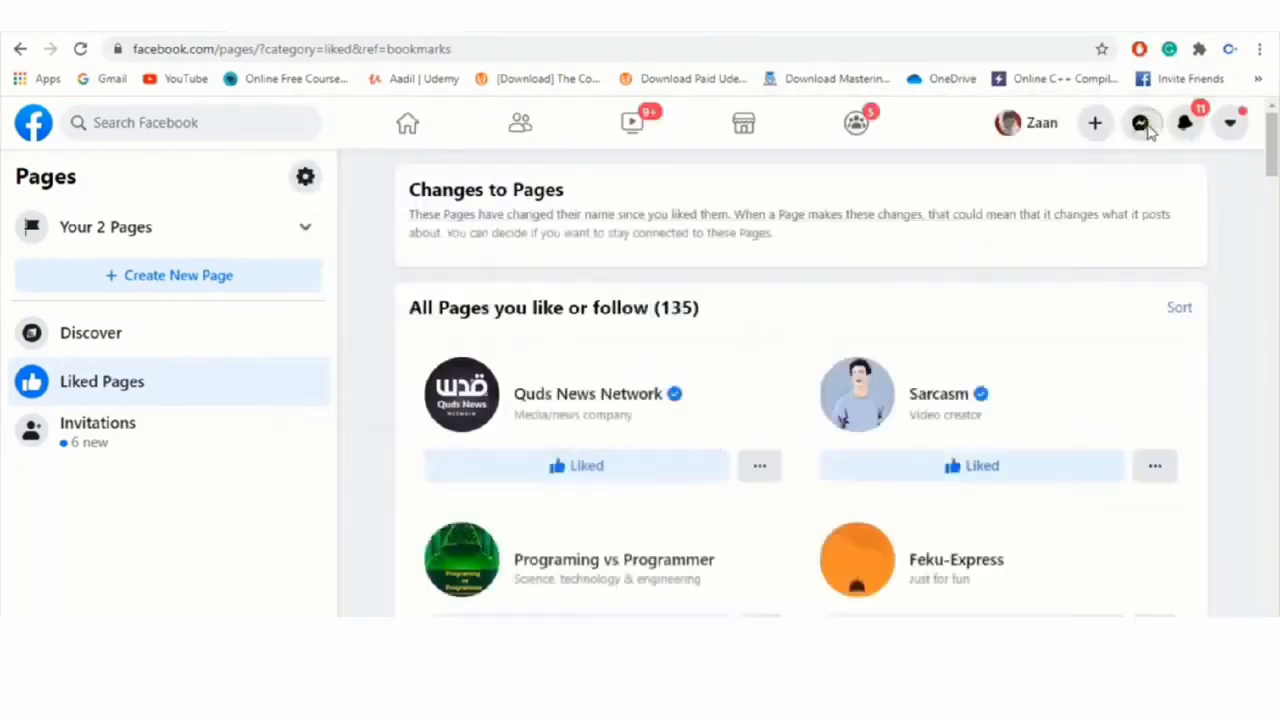
left_click_drag(1273, 143, 1273, 455)
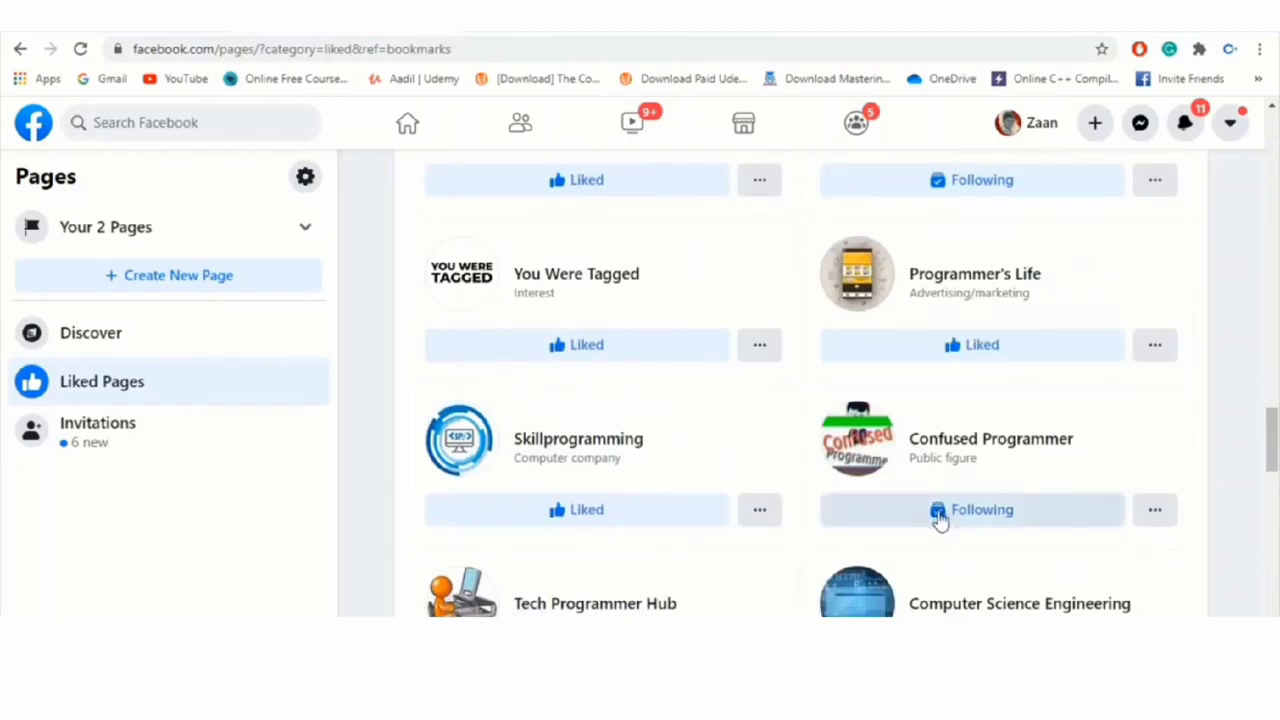
Inspect a Following icon in DevTools and copy its class name.
right_click(938, 520)
left_click(965, 497)
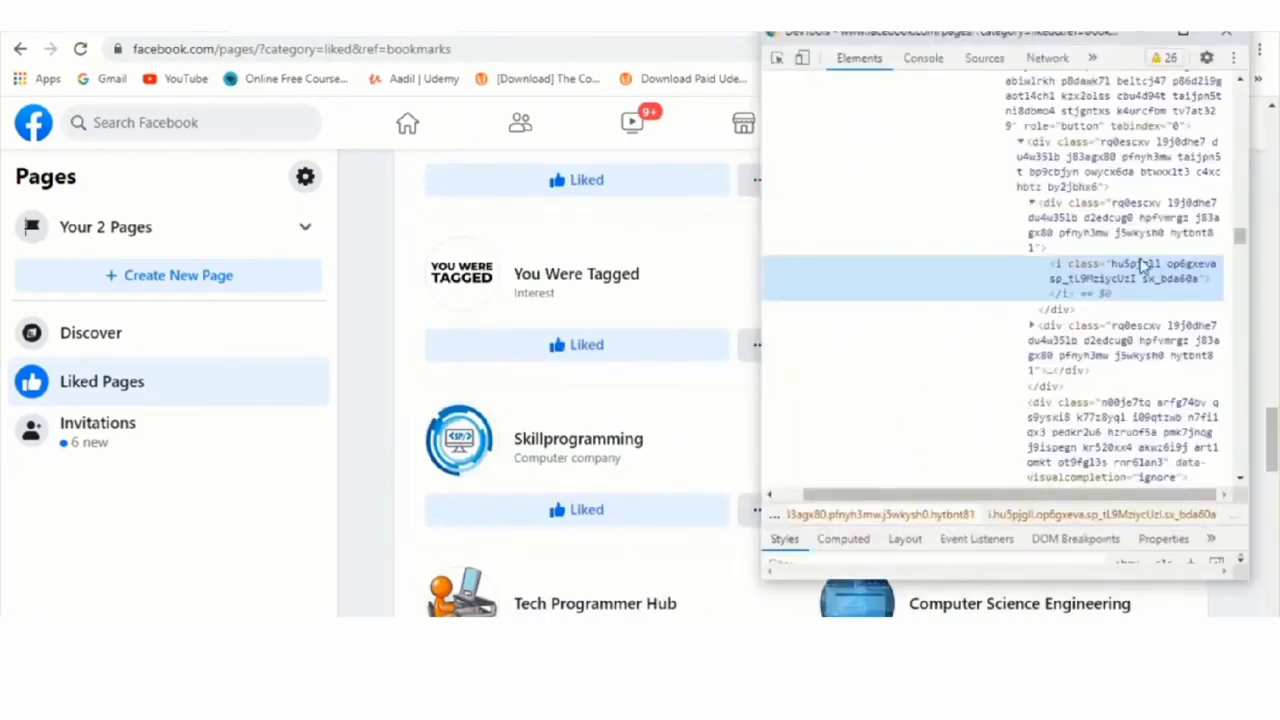
double_click(1140, 275)
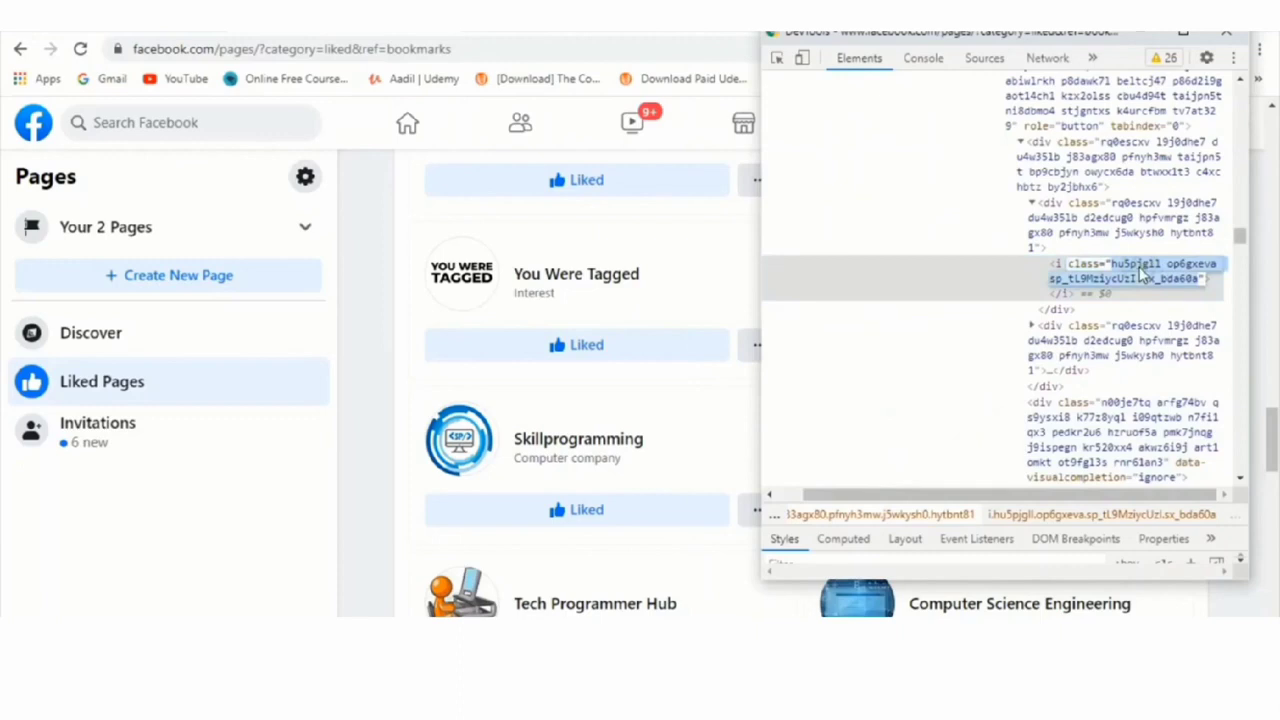
key("F12")
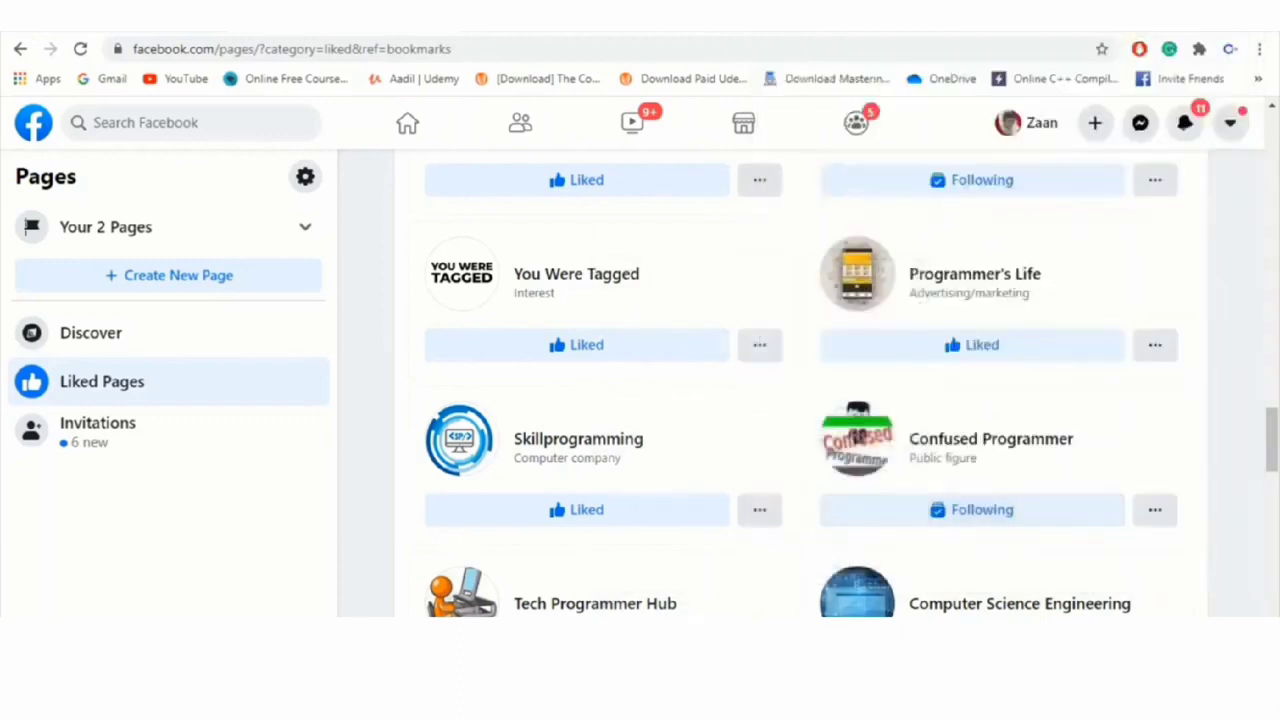
key("alt+Tab")
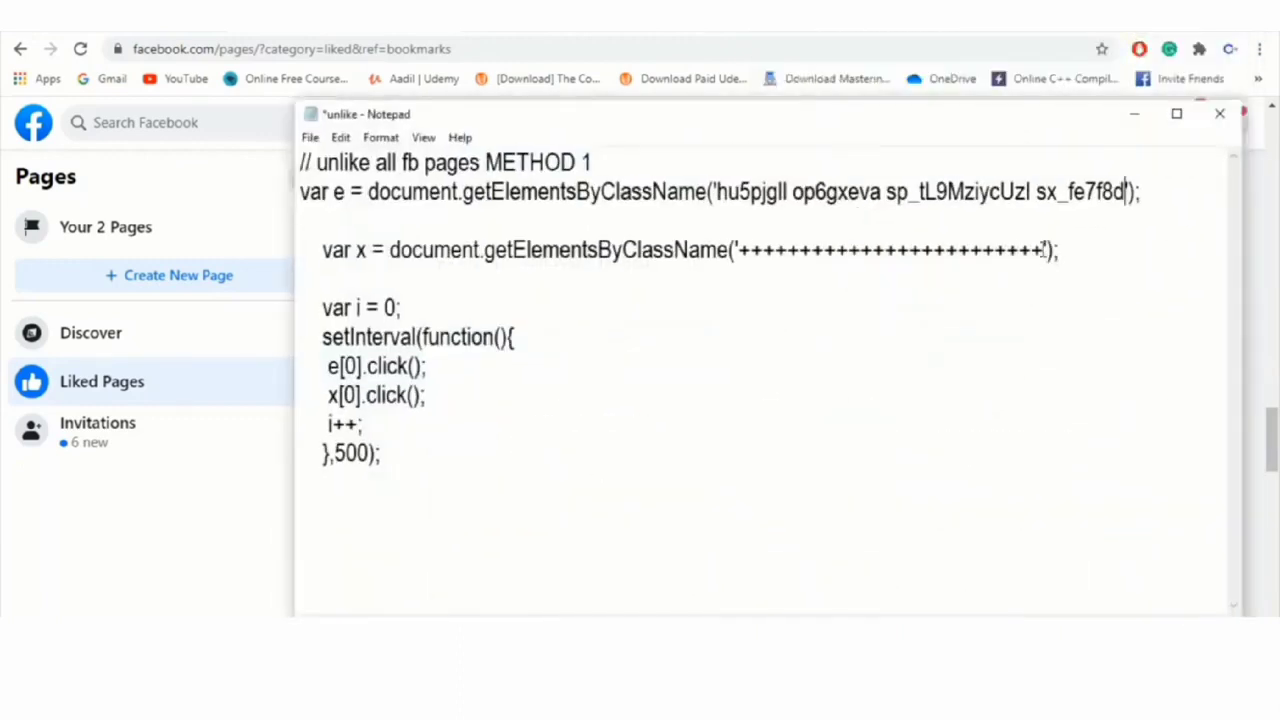
left_click_drag(975, 257, 745, 252)
key("BackSpace")
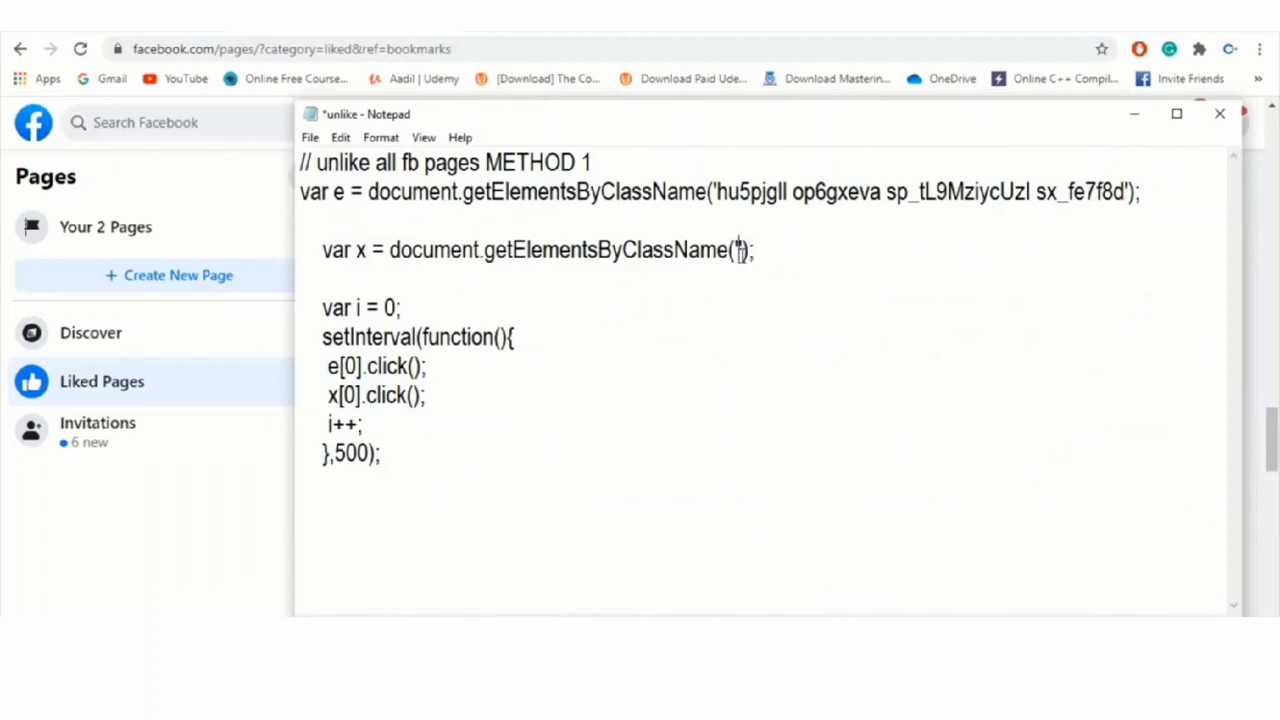
key("ctrl+v")
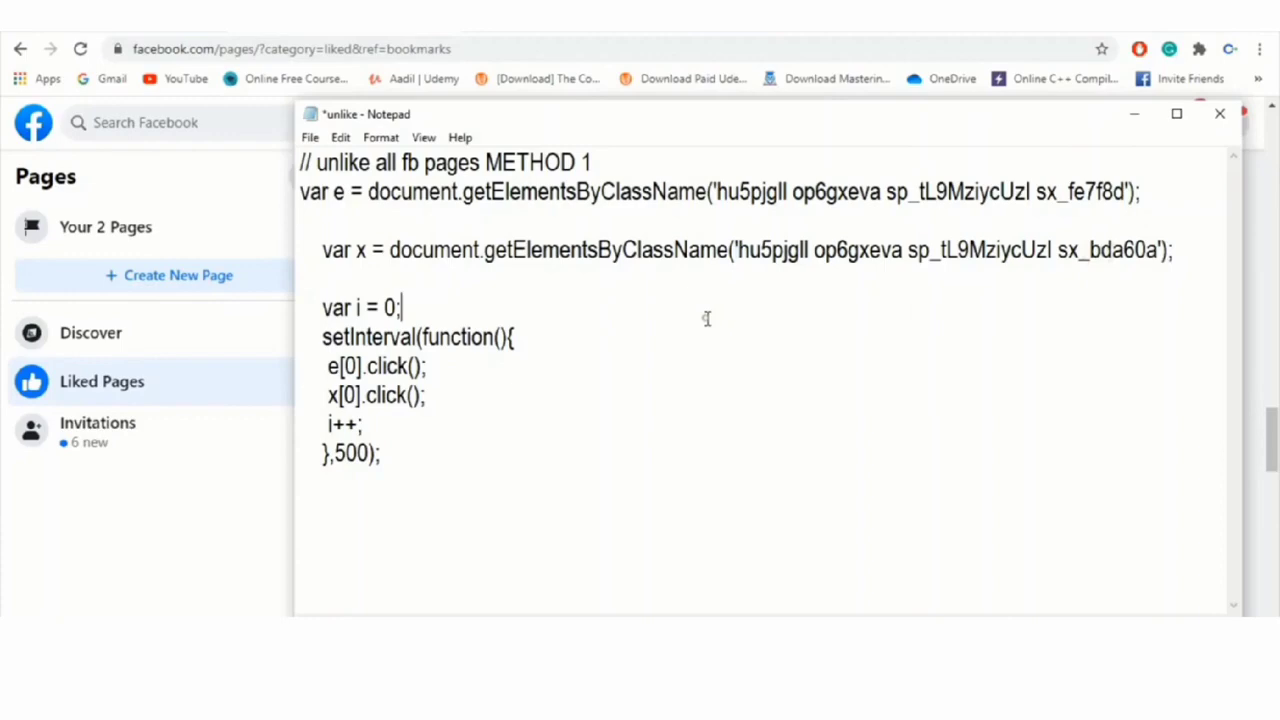
key("ctrl+a")
left_click(1135, 114)
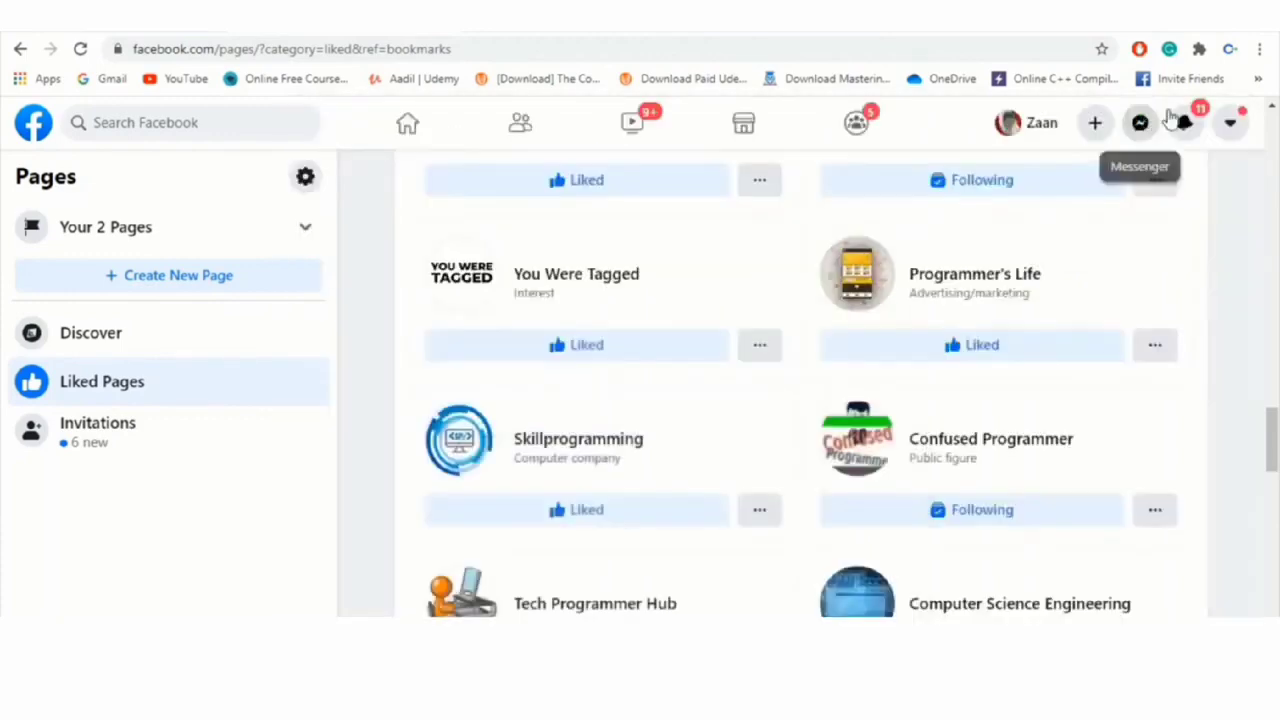
Open Chrome Developer tools and undock them into a separate window.
left_click(1259, 52)
mouse_move(1090, 314)
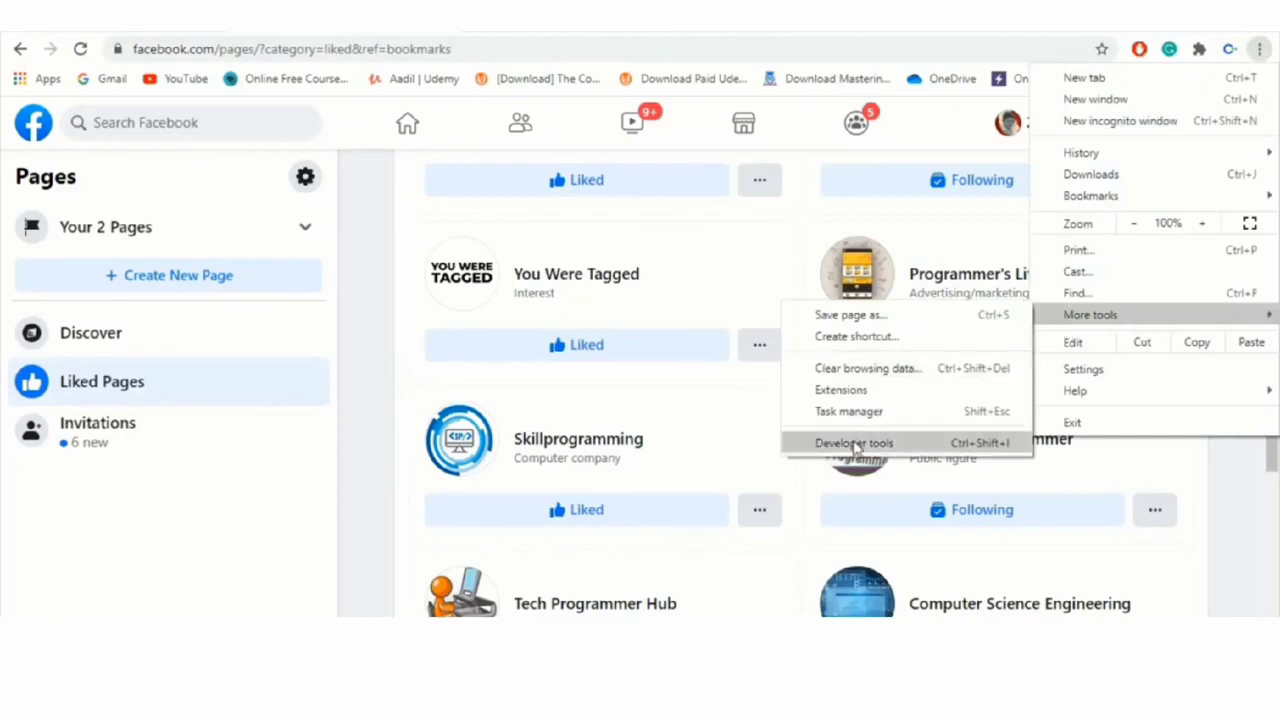
left_click(855, 443)
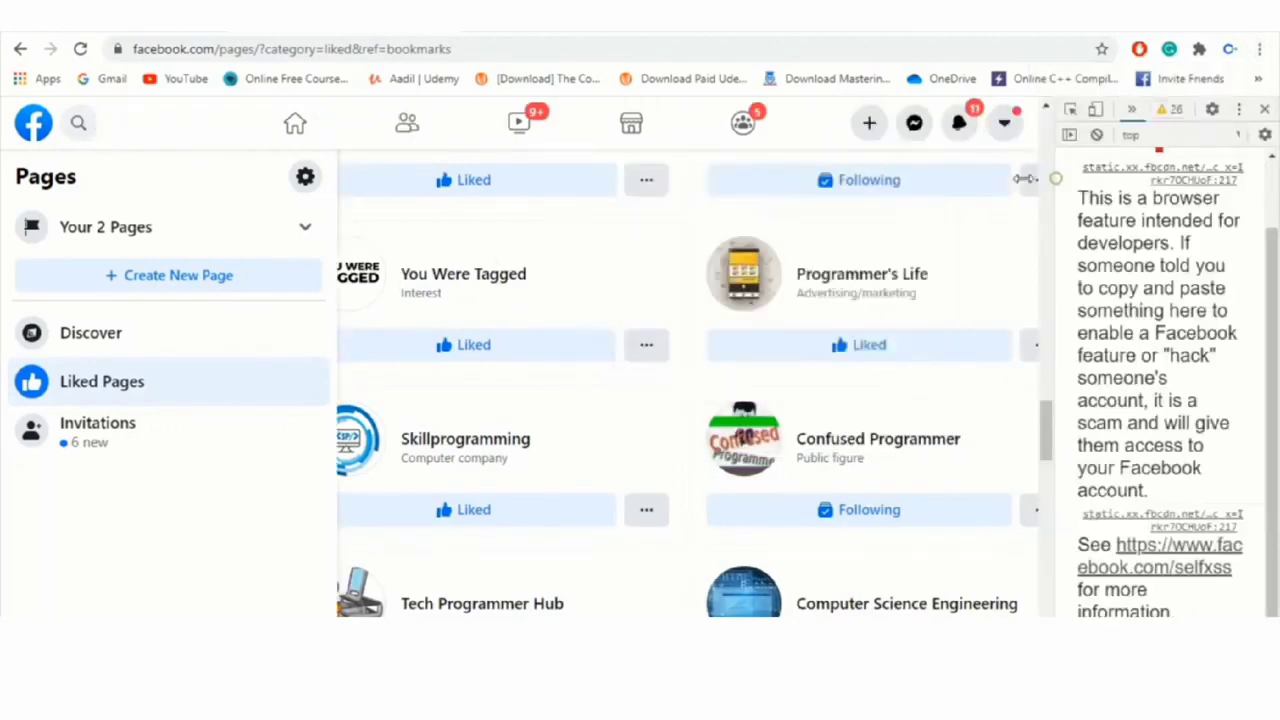
left_click_drag(1054, 186, 960, 186)
left_click(1240, 110)
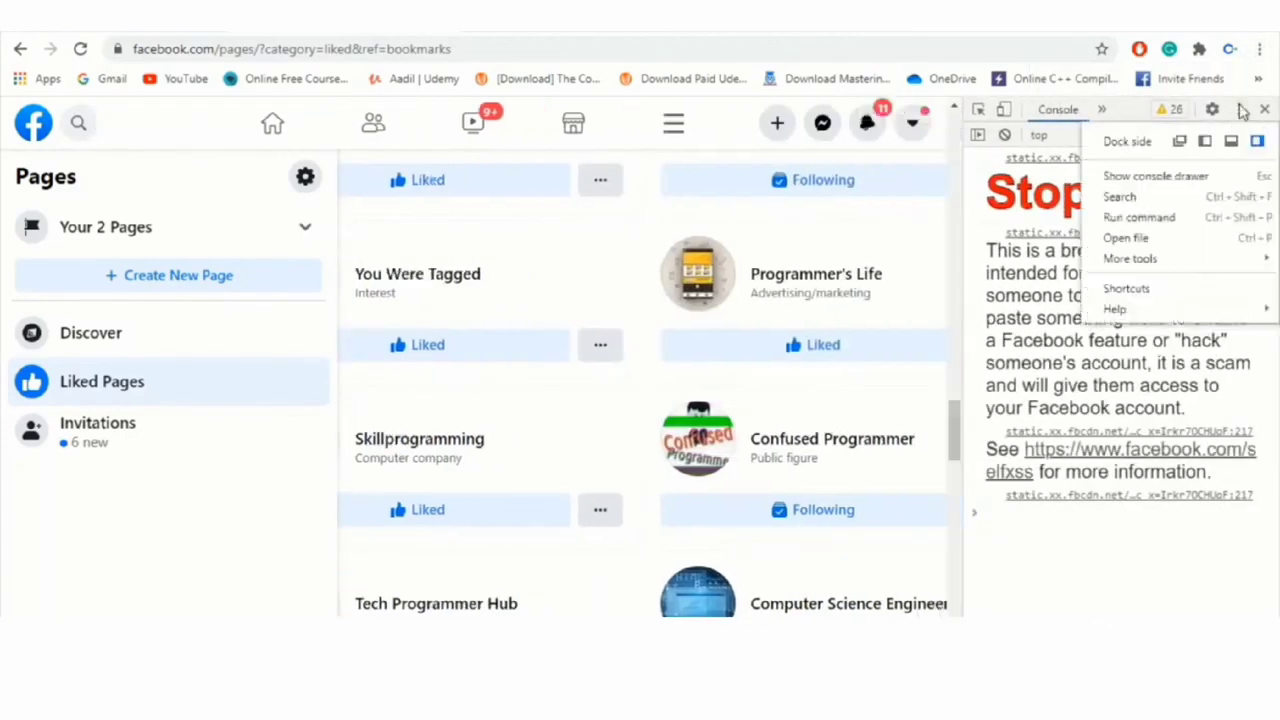
left_click(1180, 143)
Clear the console, paste the updated unlike script and run it.
right_click(912, 208)
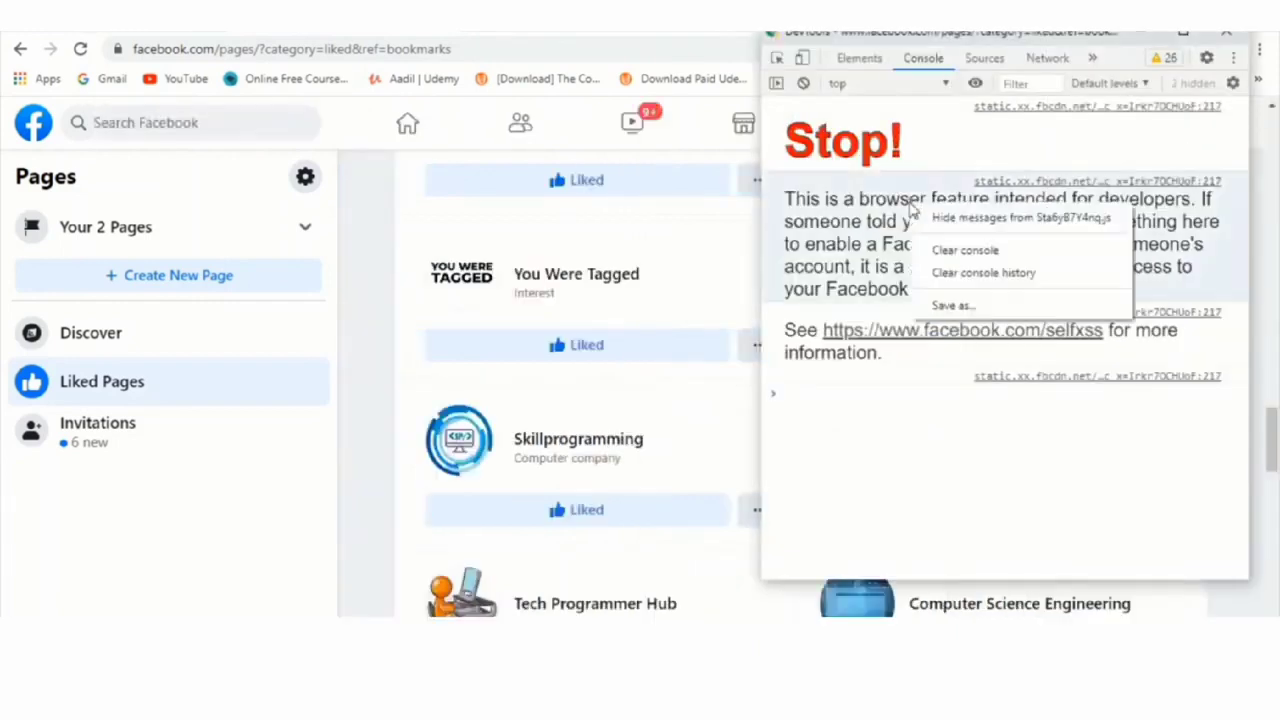
left_click(950, 249)
key("ctrl+v")
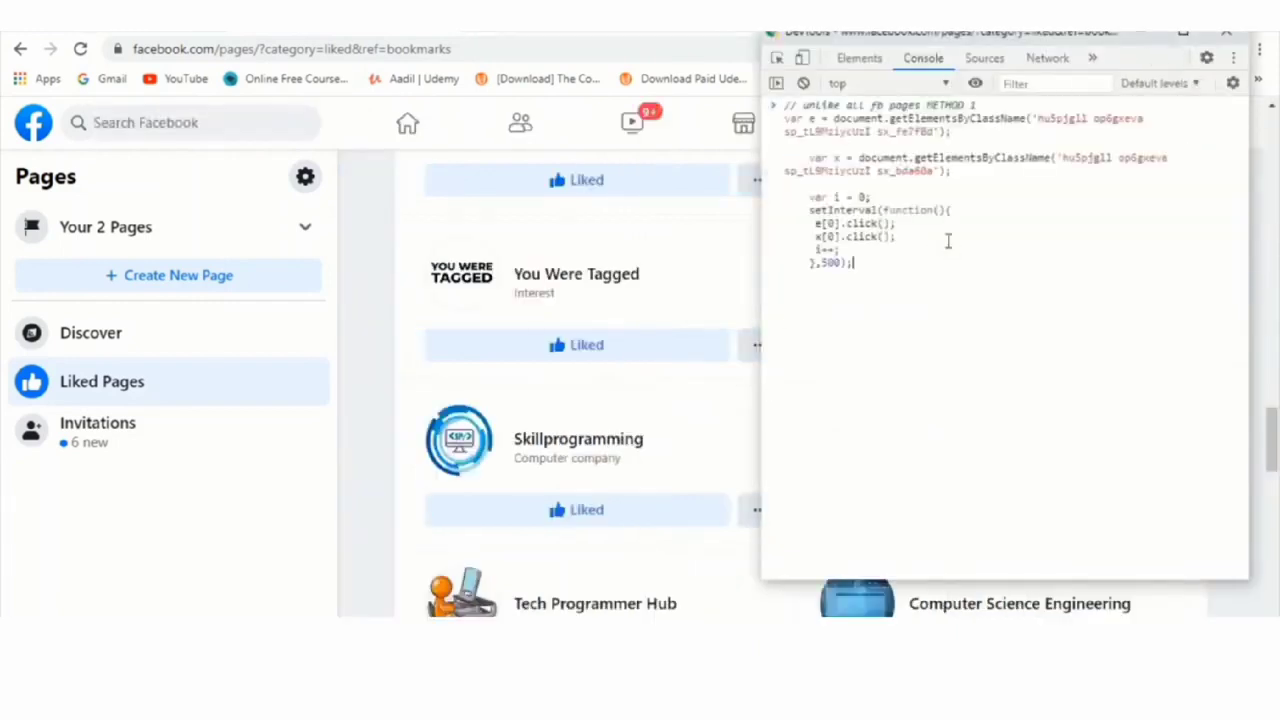
left_click(1136, 44)
left_click_drag(1270, 440, 1271, 145)
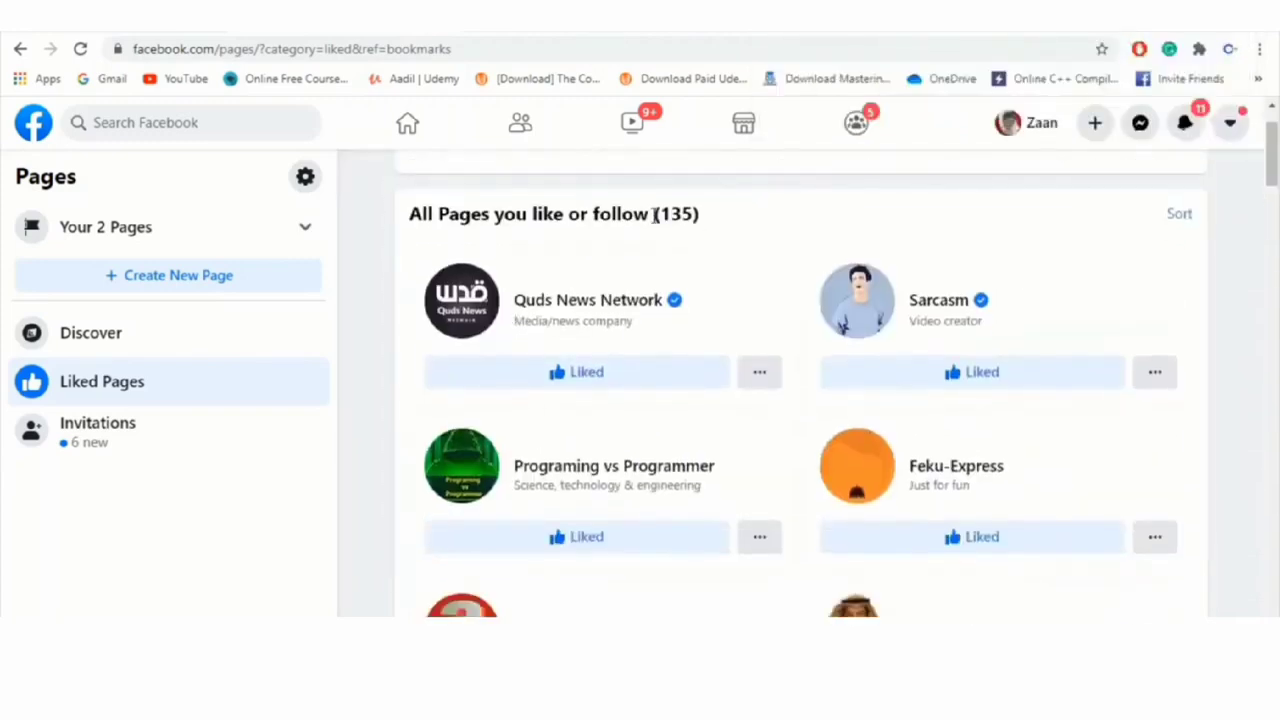
key("alt+Tab")
key("Return")
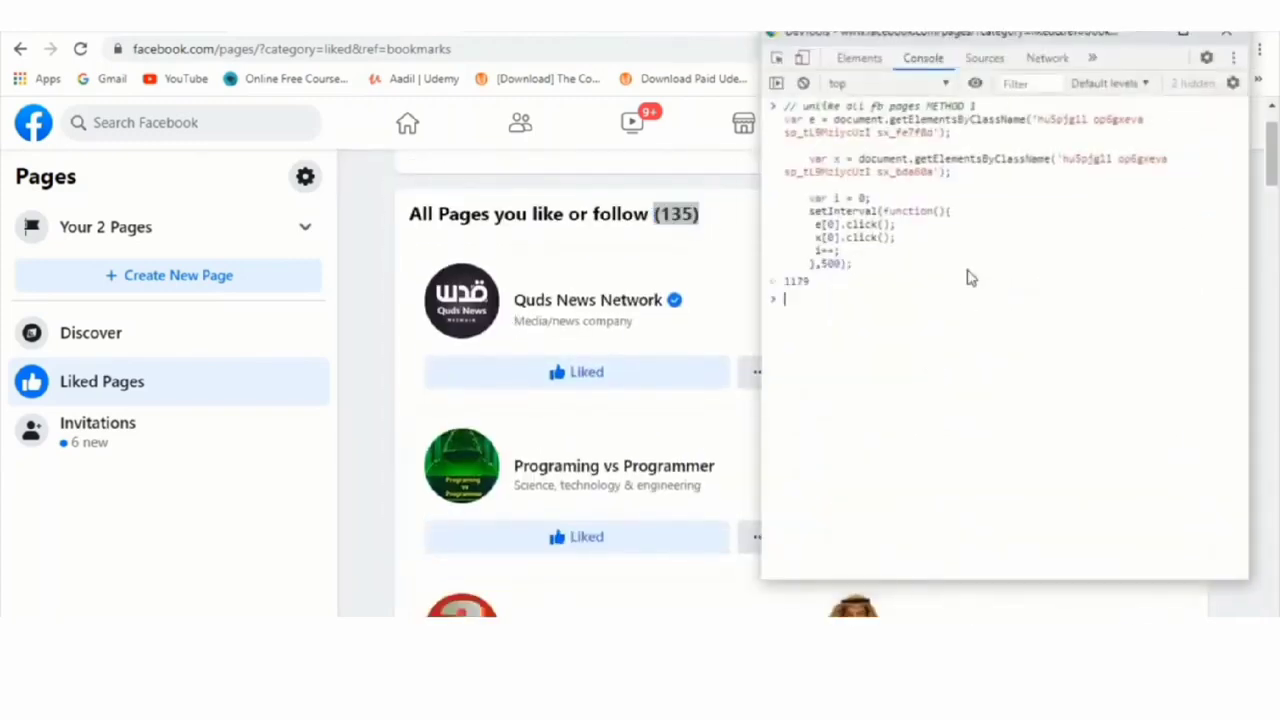
key("alt+Tab")
left_click_drag(1270, 152, 1274, 384)
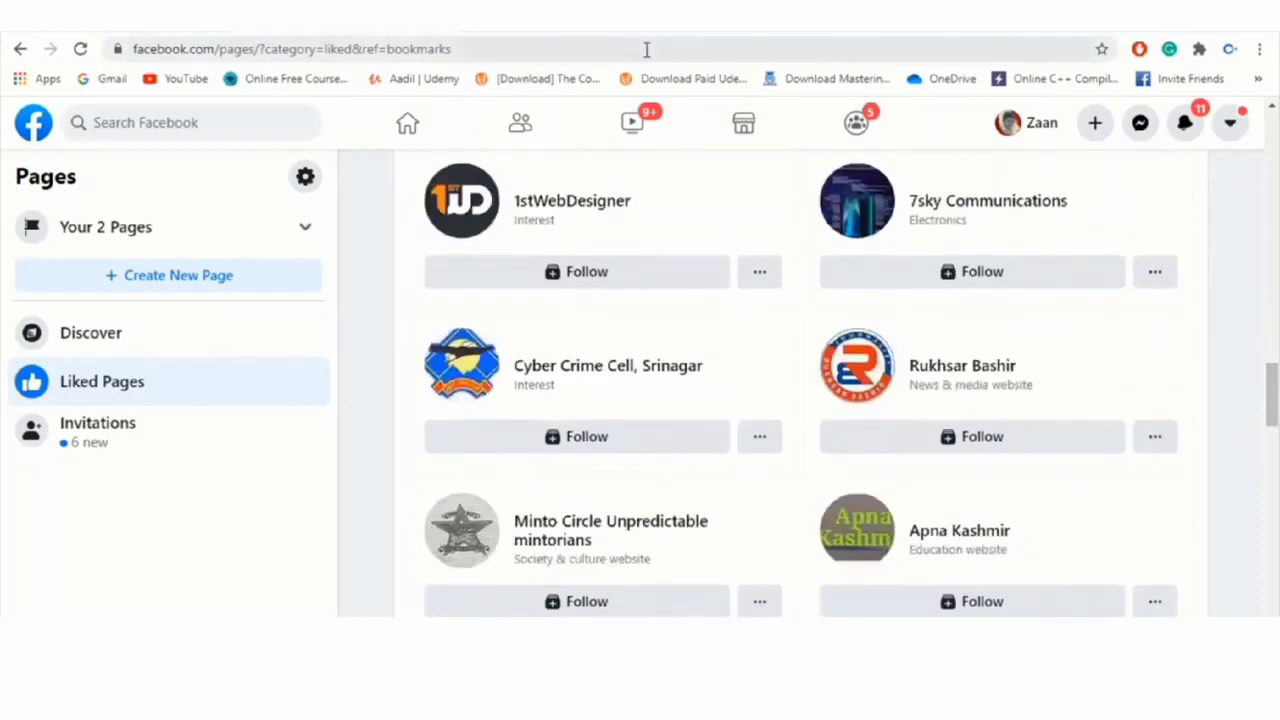
Reload the Liked Pages list, now 88 pages, and place the cursor in the script's 500 interval.
left_click(647, 49)
key("Return")
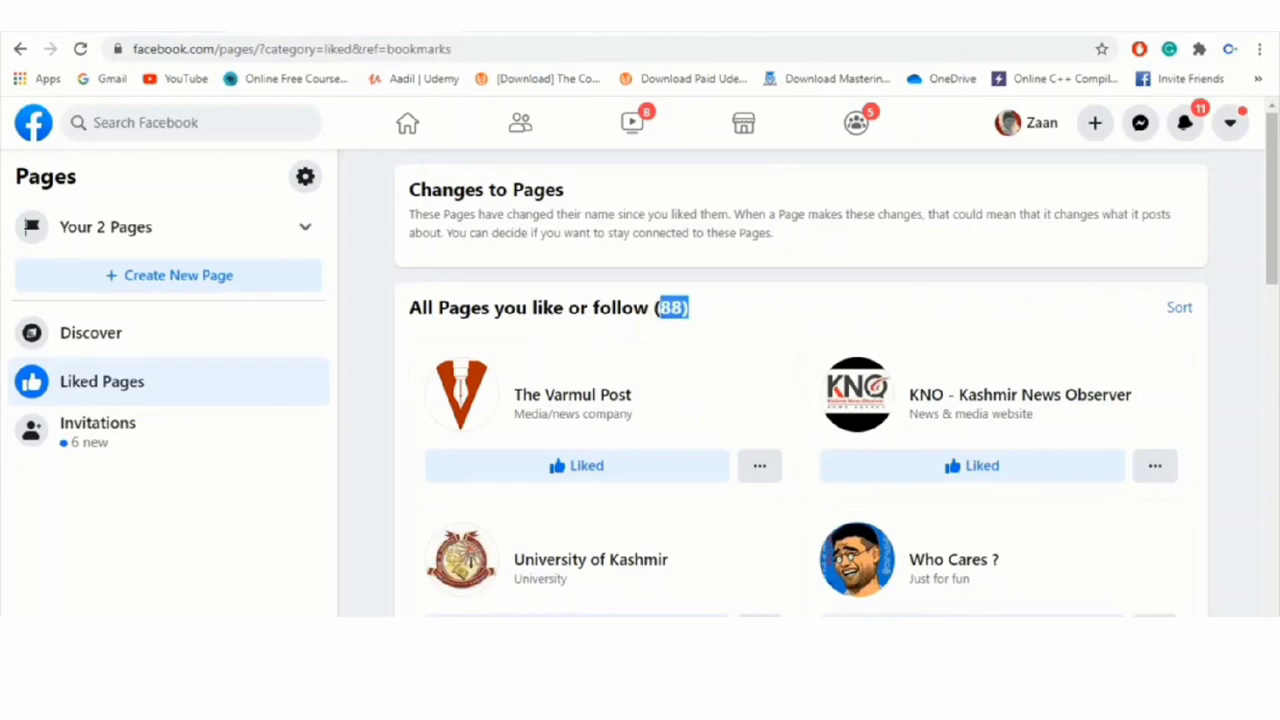
key("alt+Tab")
left_click(336, 453)
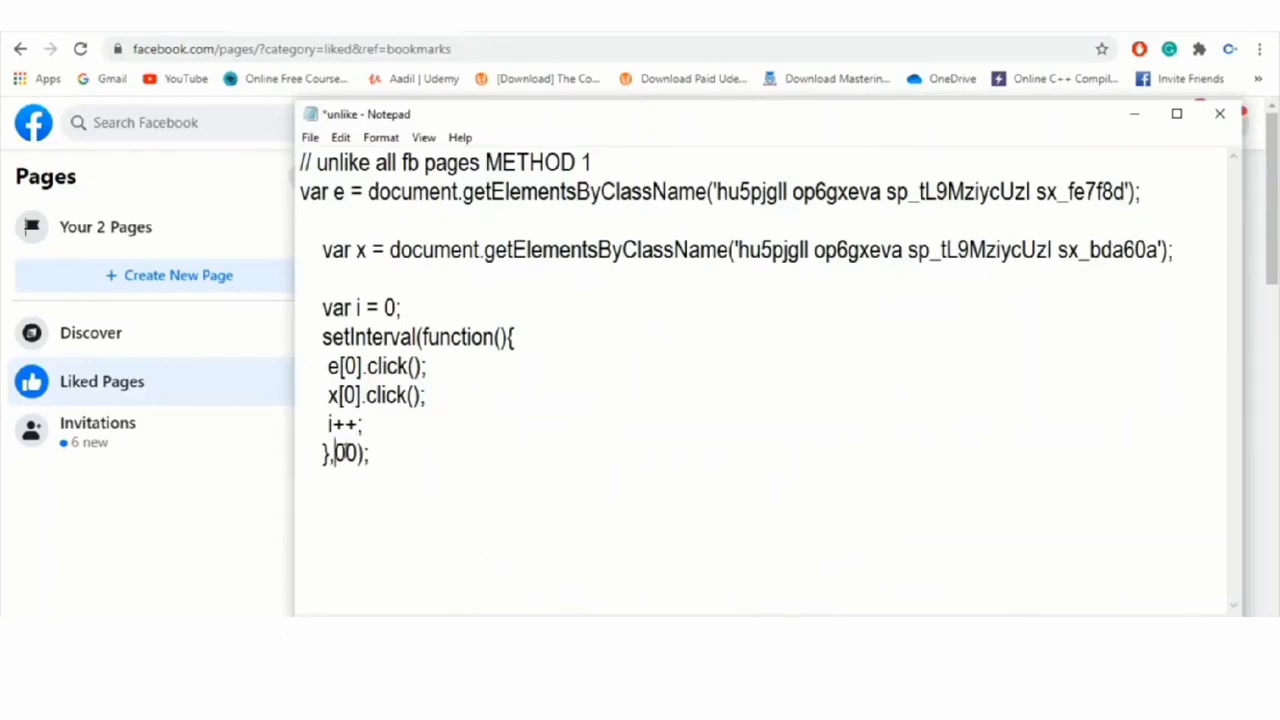
Select the script with its interval changed to 300 and open Developer tools.
key("ctrl+a")
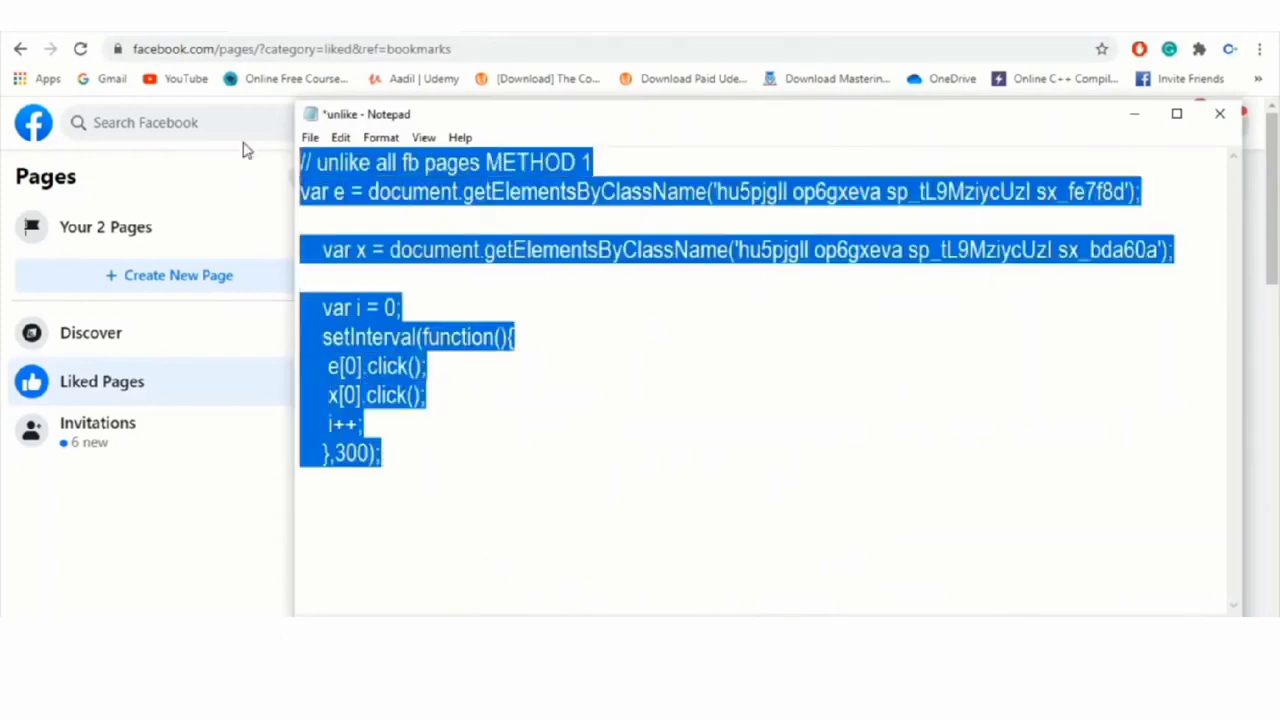
key("alt+Tab")
left_click(1260, 48)
mouse_move(1090, 314)
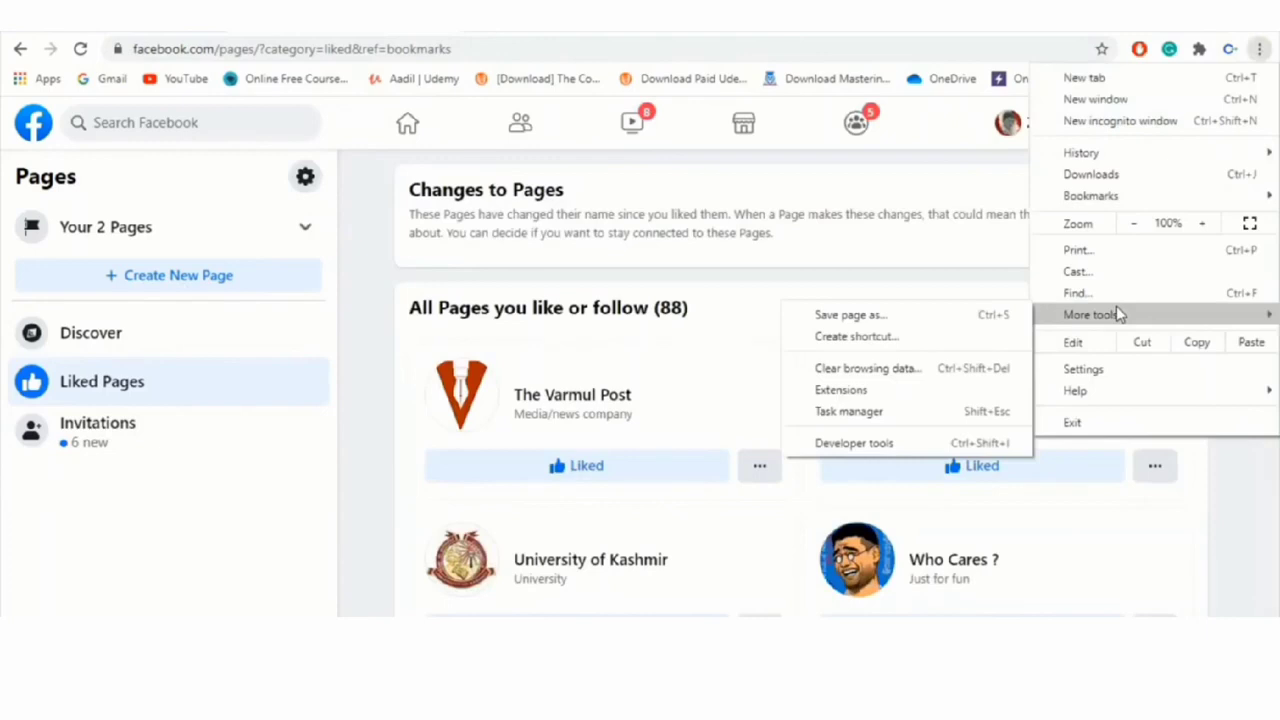
left_click(862, 450)
Clear the console, paste the revised 300-interval script and run it.
right_click(919, 412)
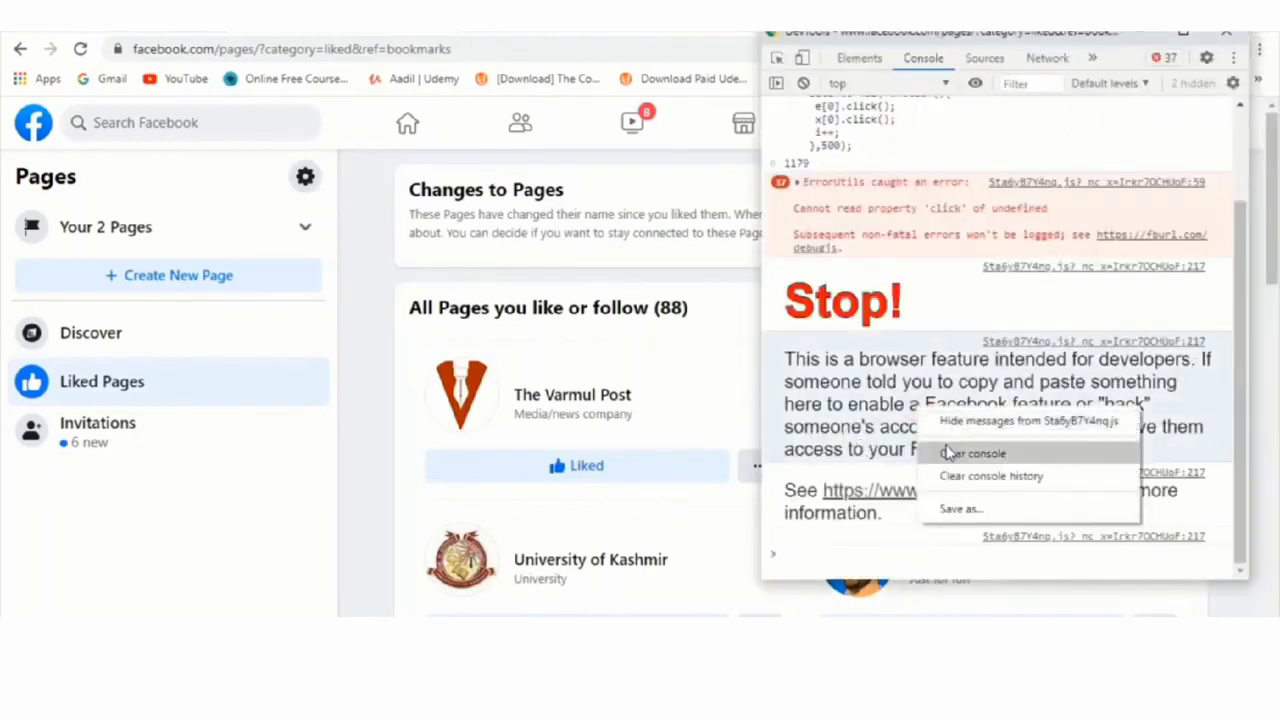
left_click(945, 450)
key("ctrl+v")
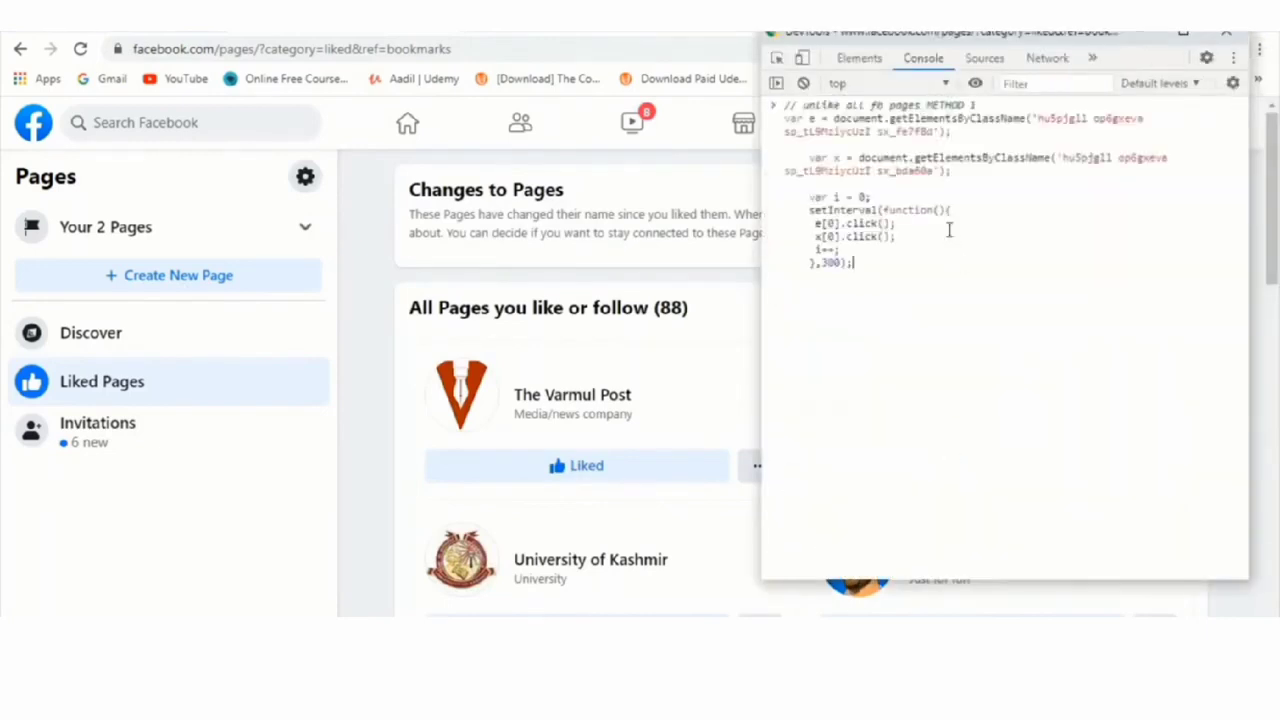
key("ctrl+v")
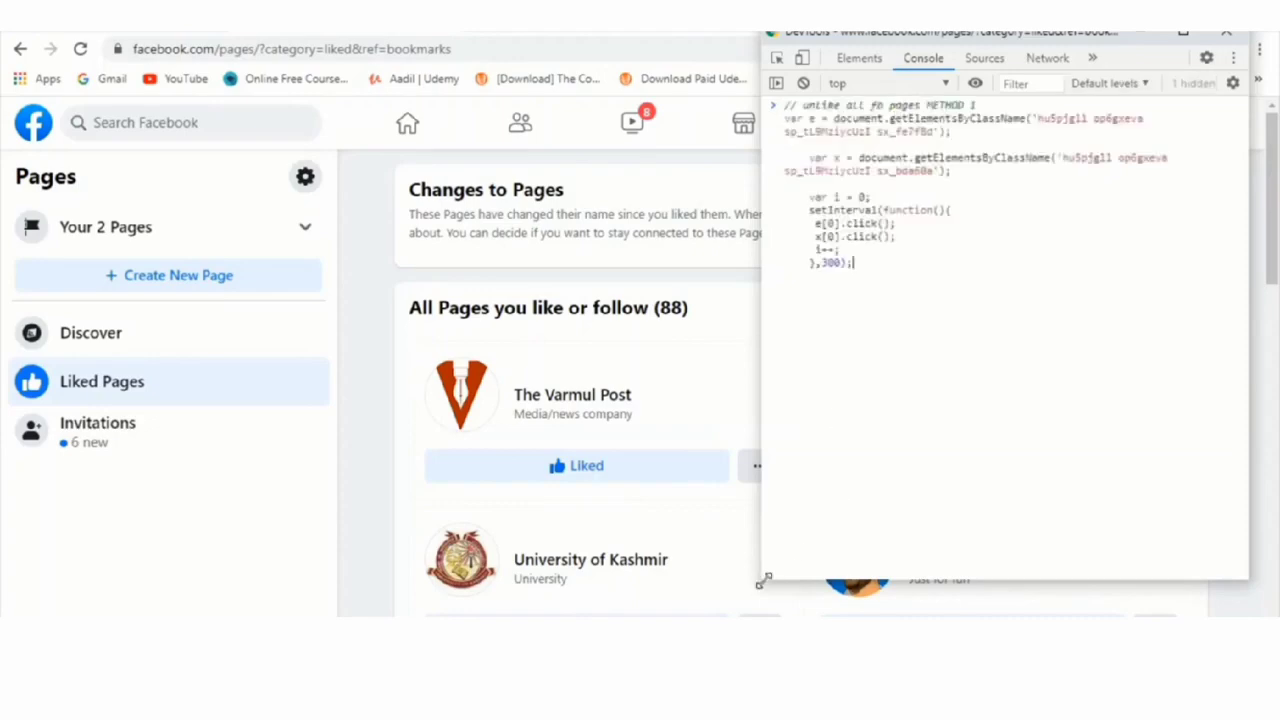
left_click_drag(764, 578, 717, 285)
key("Return")
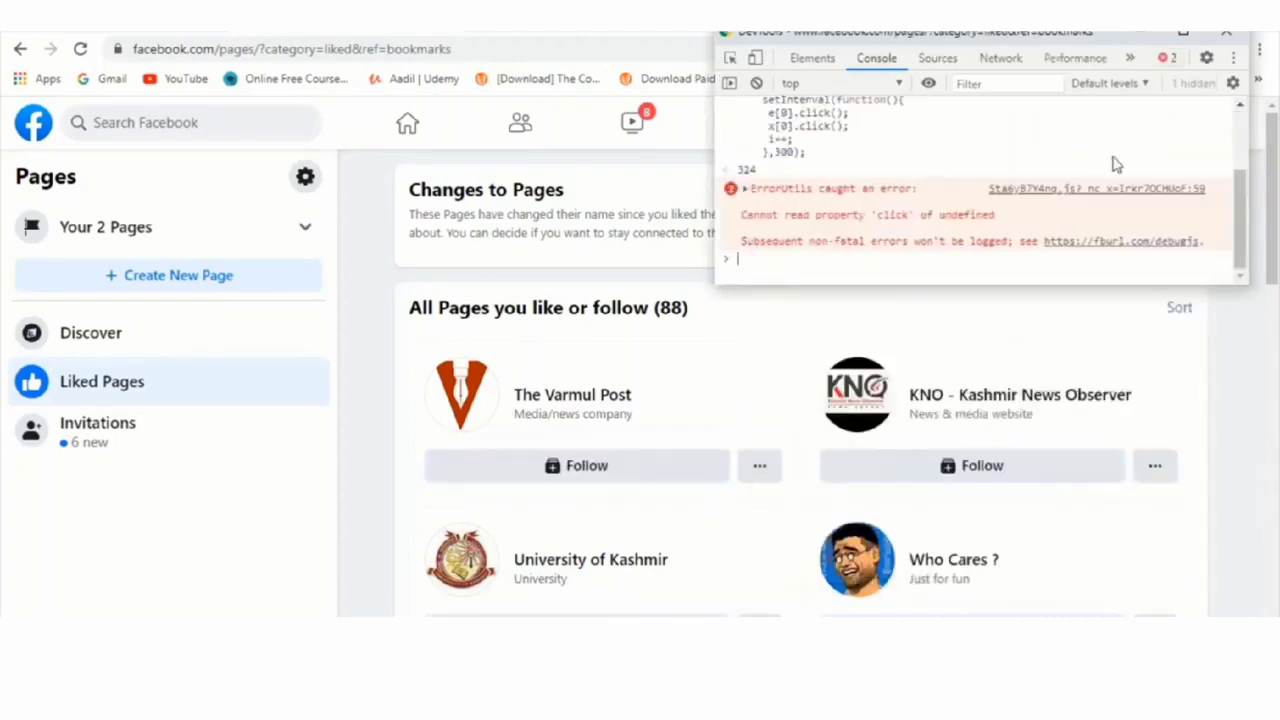
left_click_drag(1272, 200, 1275, 585)
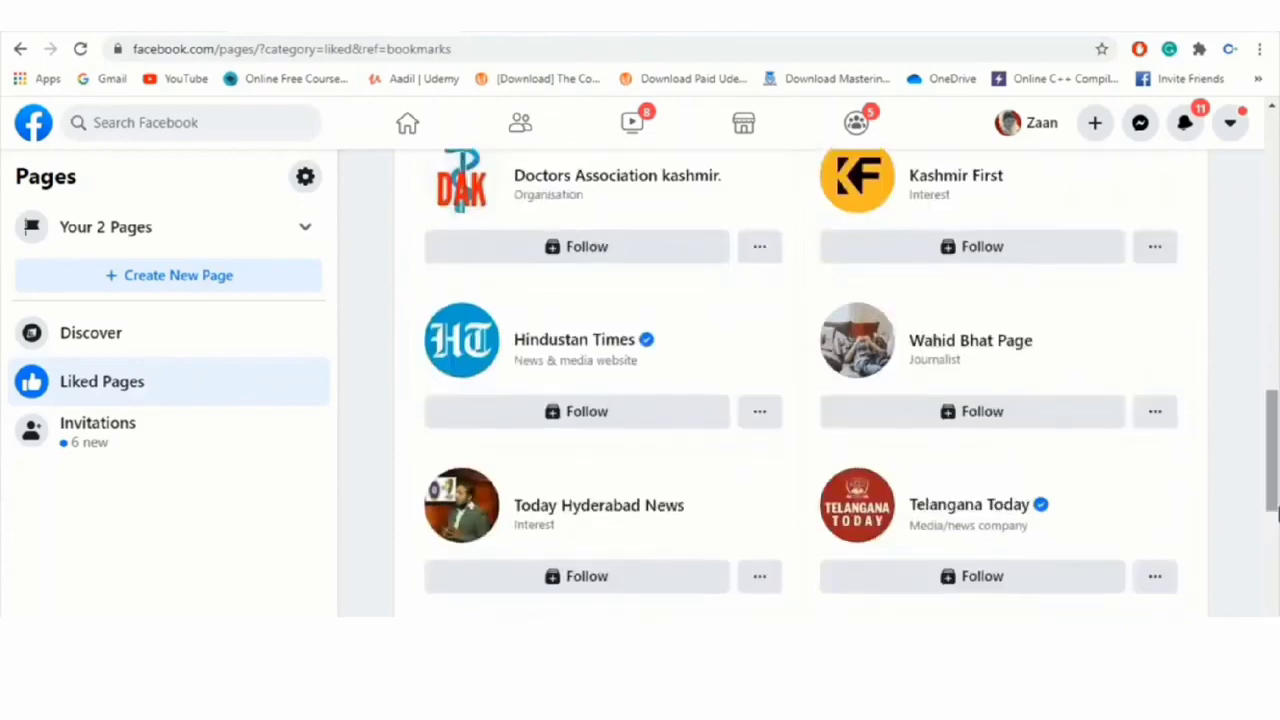
Scroll the reloaded list and highlight the 'All Pages you like or follow (0)' heading.
scroll(1275, 578, "down", 2)
scroll(1275, 572, "down", 3)
scroll(1275, 570, "down", 2)
scroll(1275, 570, "down", 5)
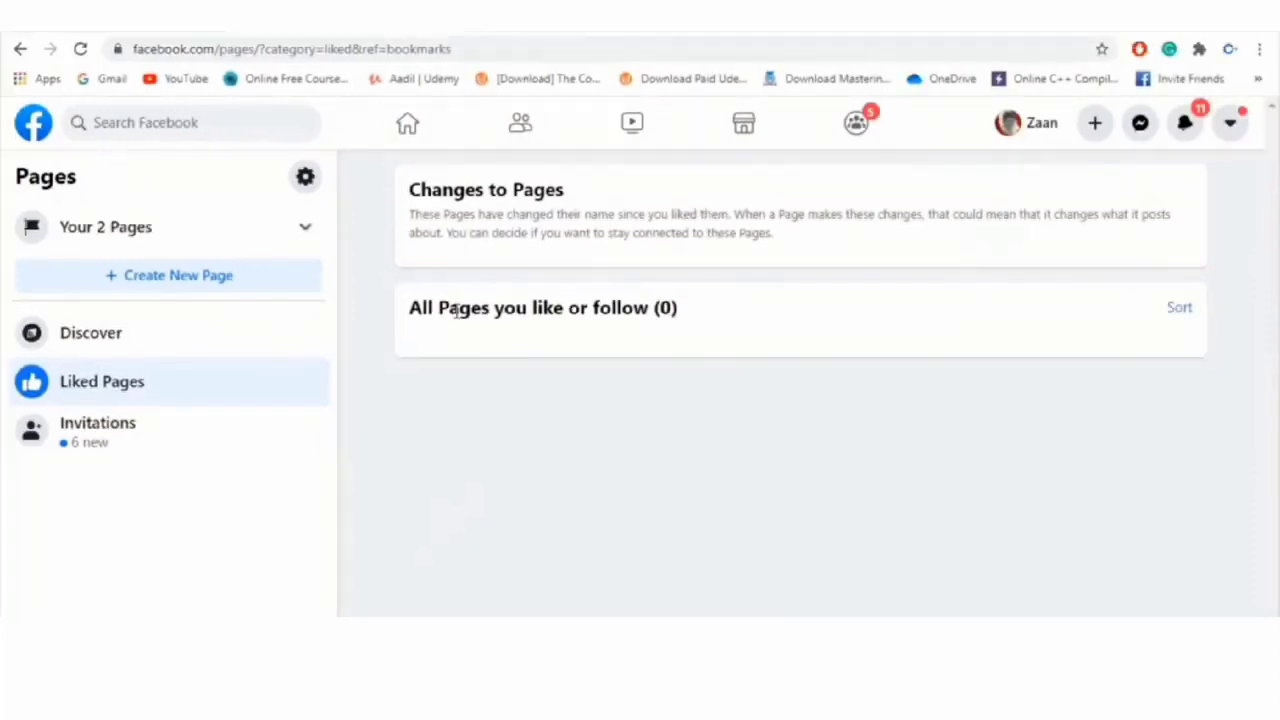
mouse_move(455, 311)
left_mouse_down()
mouse_move(683, 337)
mouse_move(566, 317)
mouse_move(746, 286)
left_mouse_up()
left_click(520, 460)
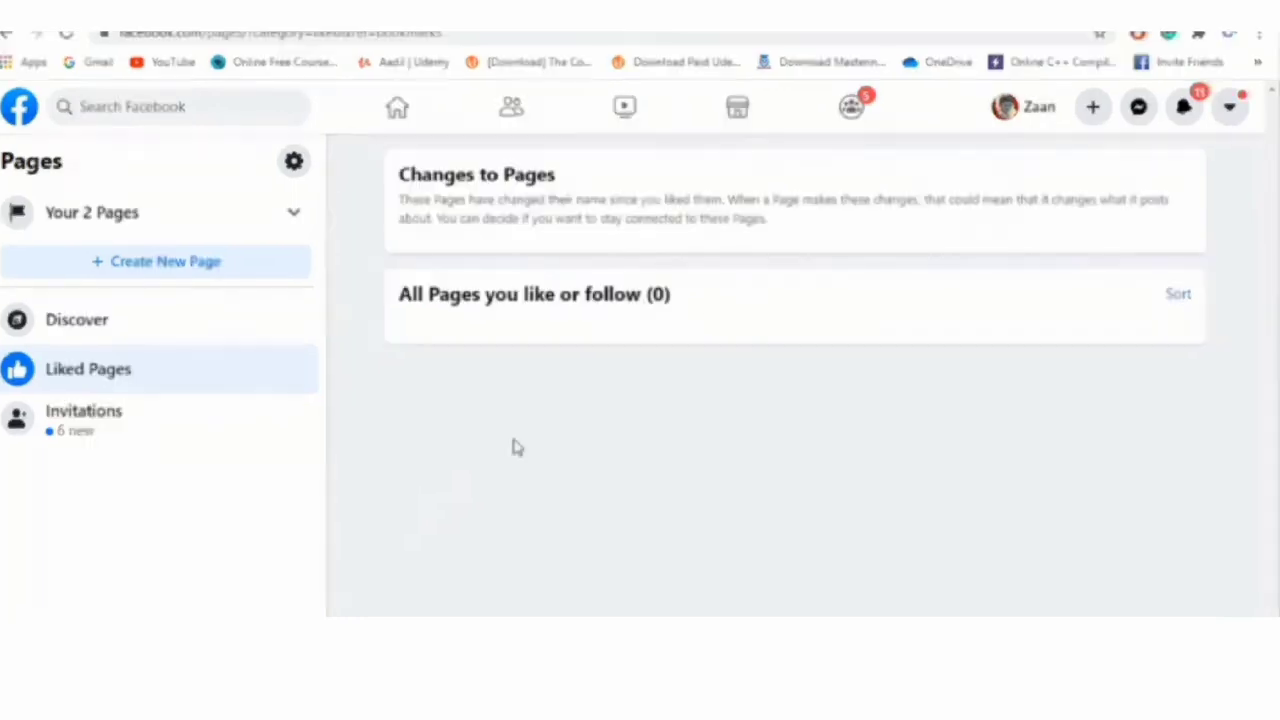